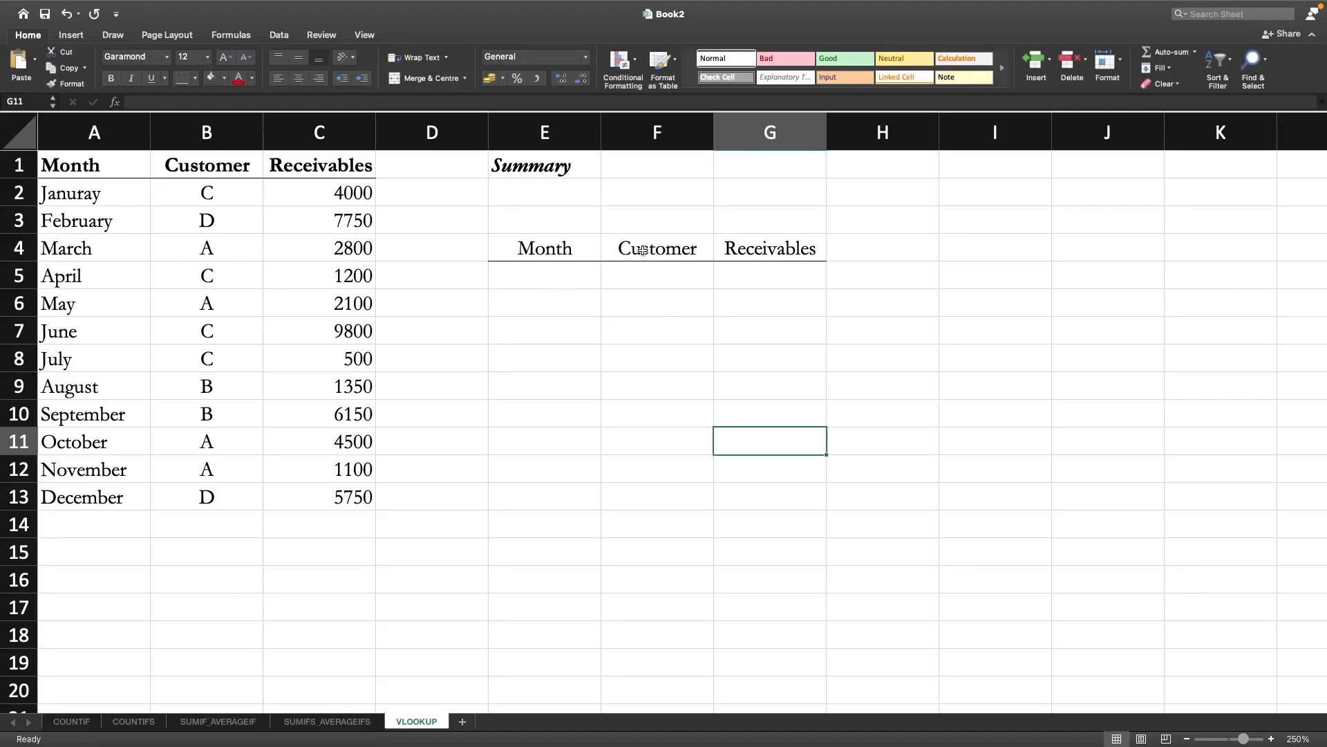
# - Fill the summary's Month column with April in E5, July in E6 and December in E7
pyautogui.moveTo(643, 250); pyautogui.dragTo(743, 250)
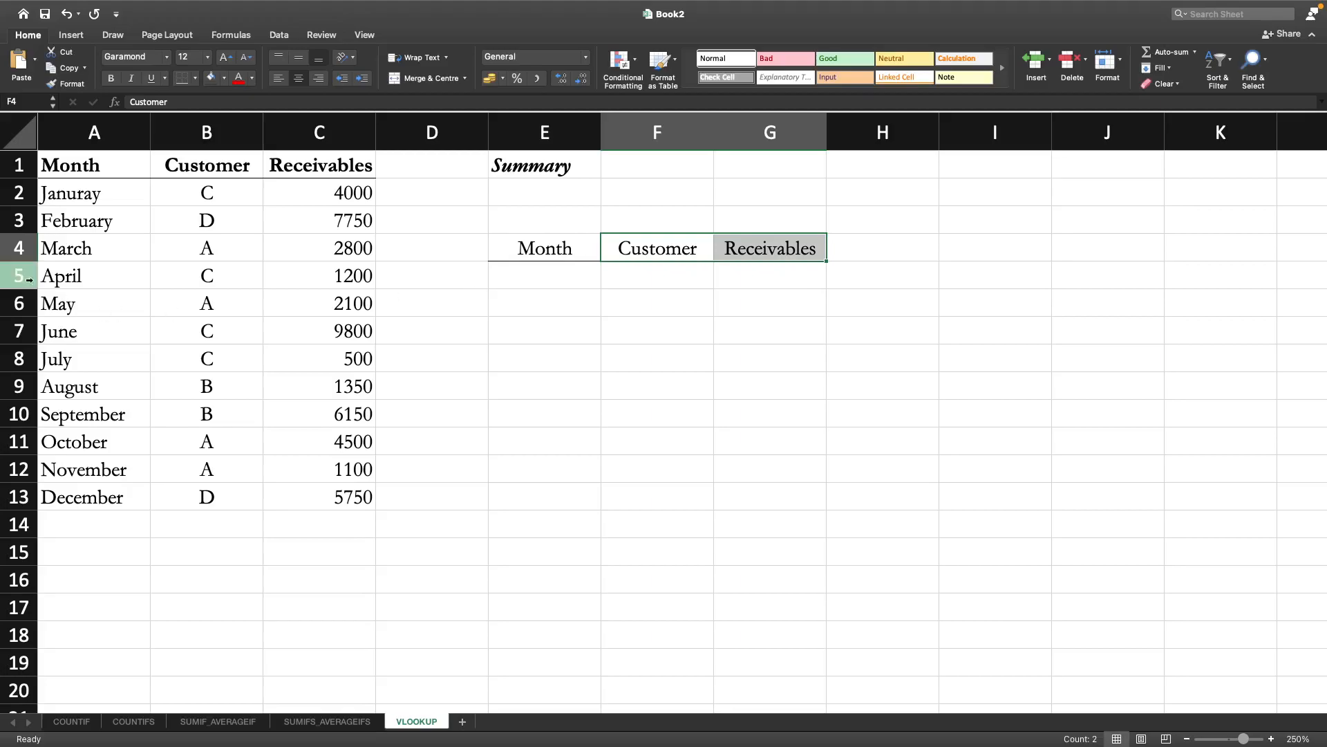
pyautogui.click(551, 280)
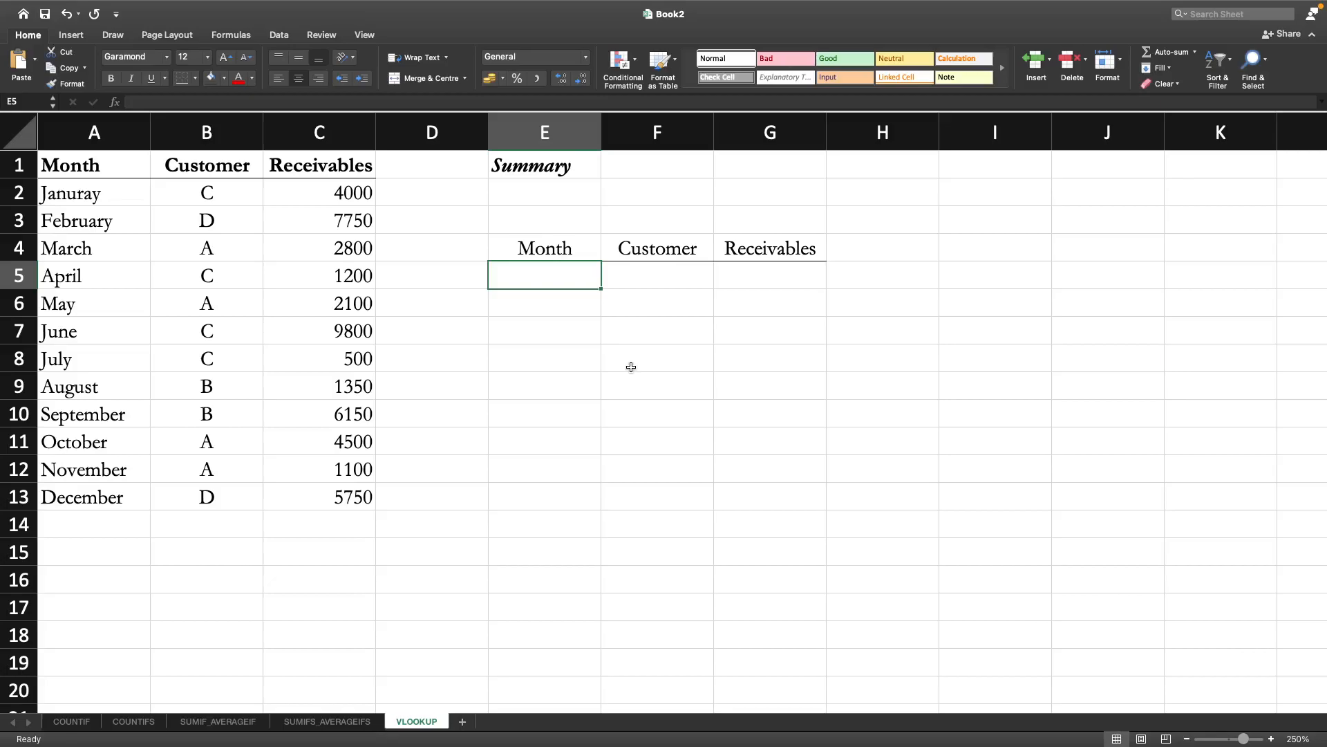
pyautogui.write('April')
pyautogui.press('Return')
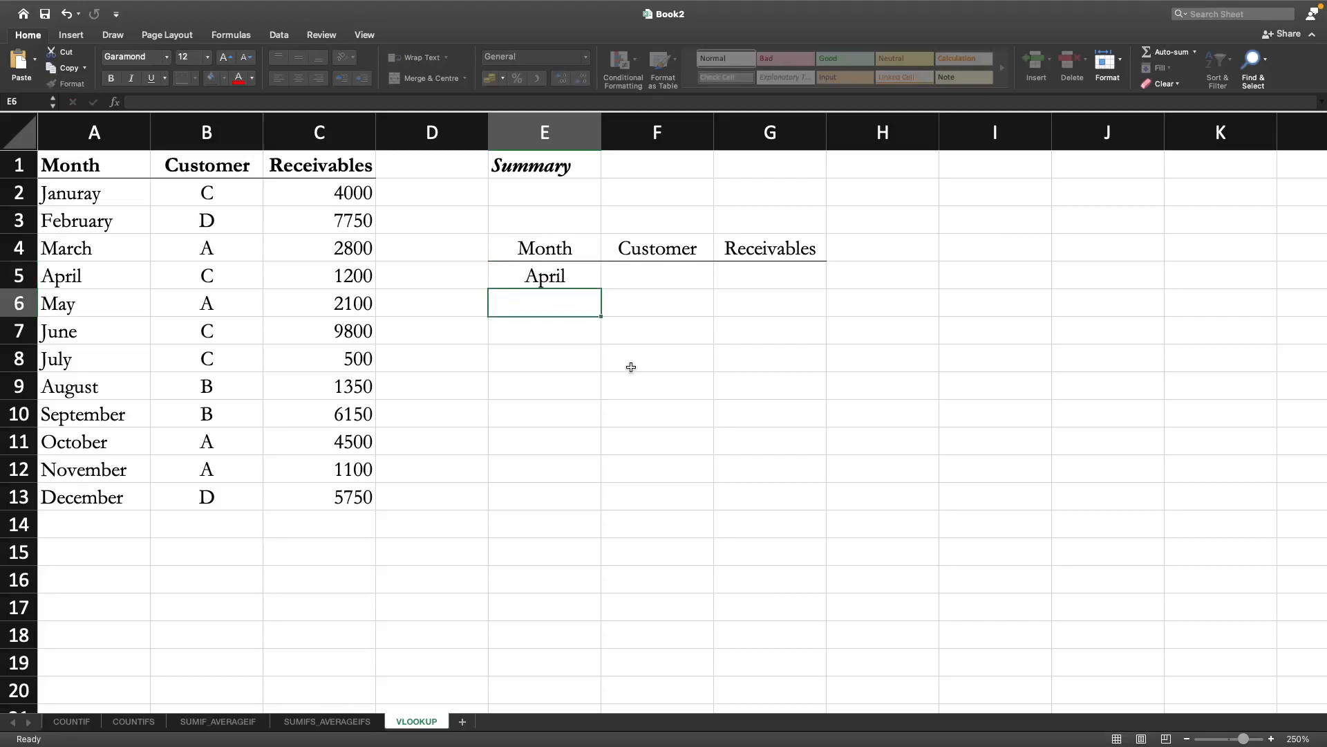
pyautogui.press('Return')
pyautogui.press('Up')
pyautogui.write('July')
pyautogui.press('Return')
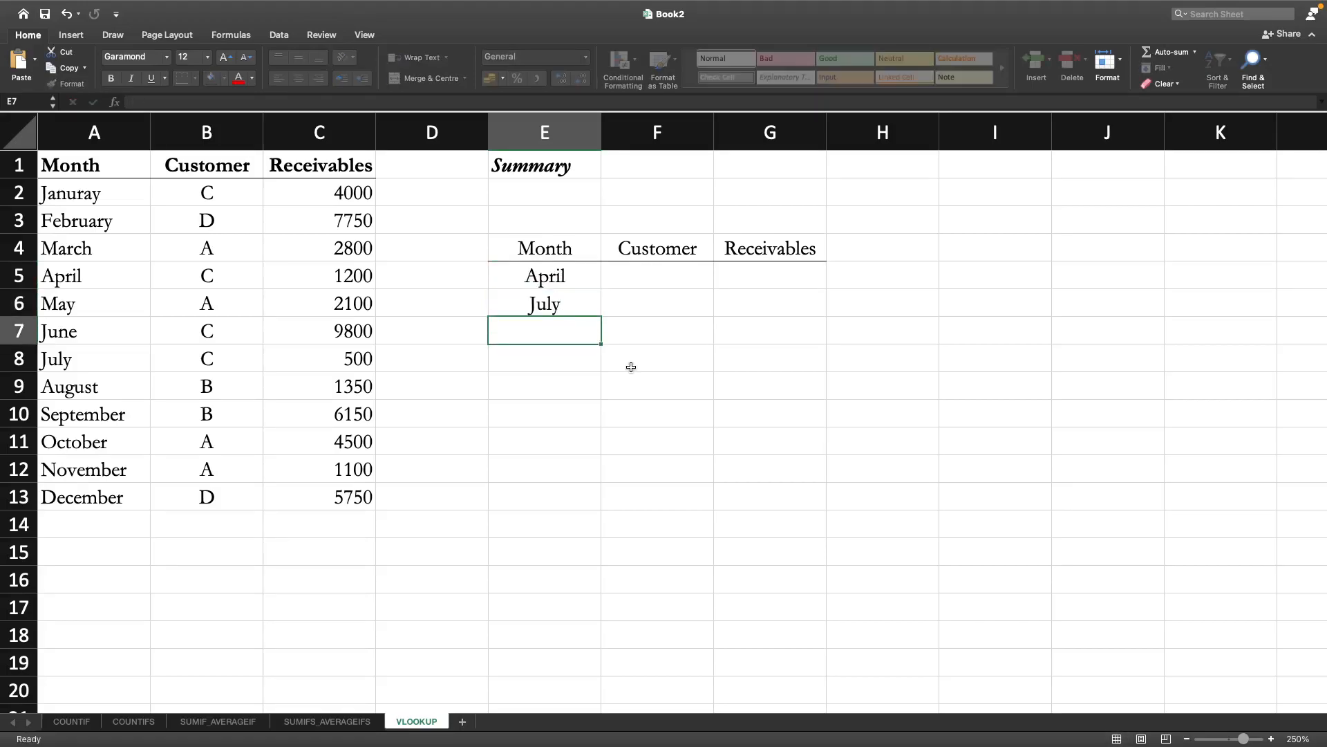
pyautogui.write('Dece')
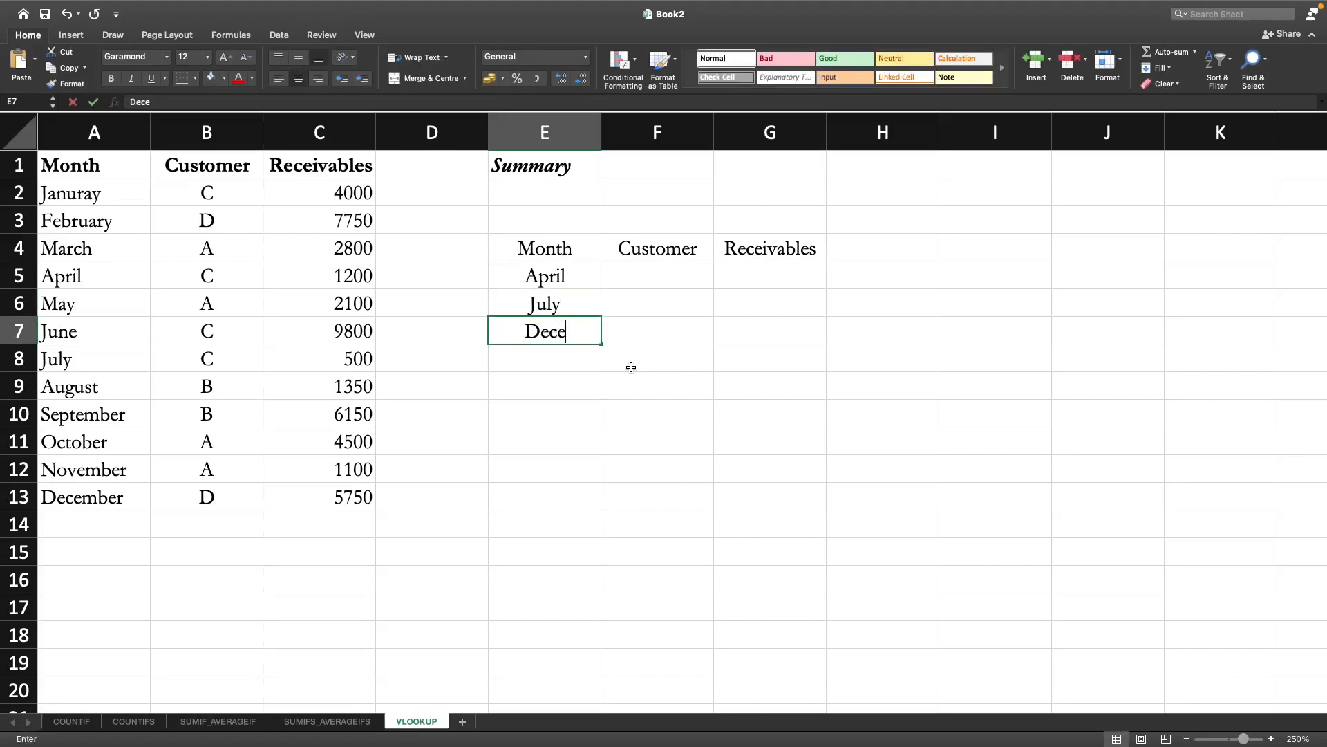
pyautogui.write('mber')
pyautogui.press('Return')
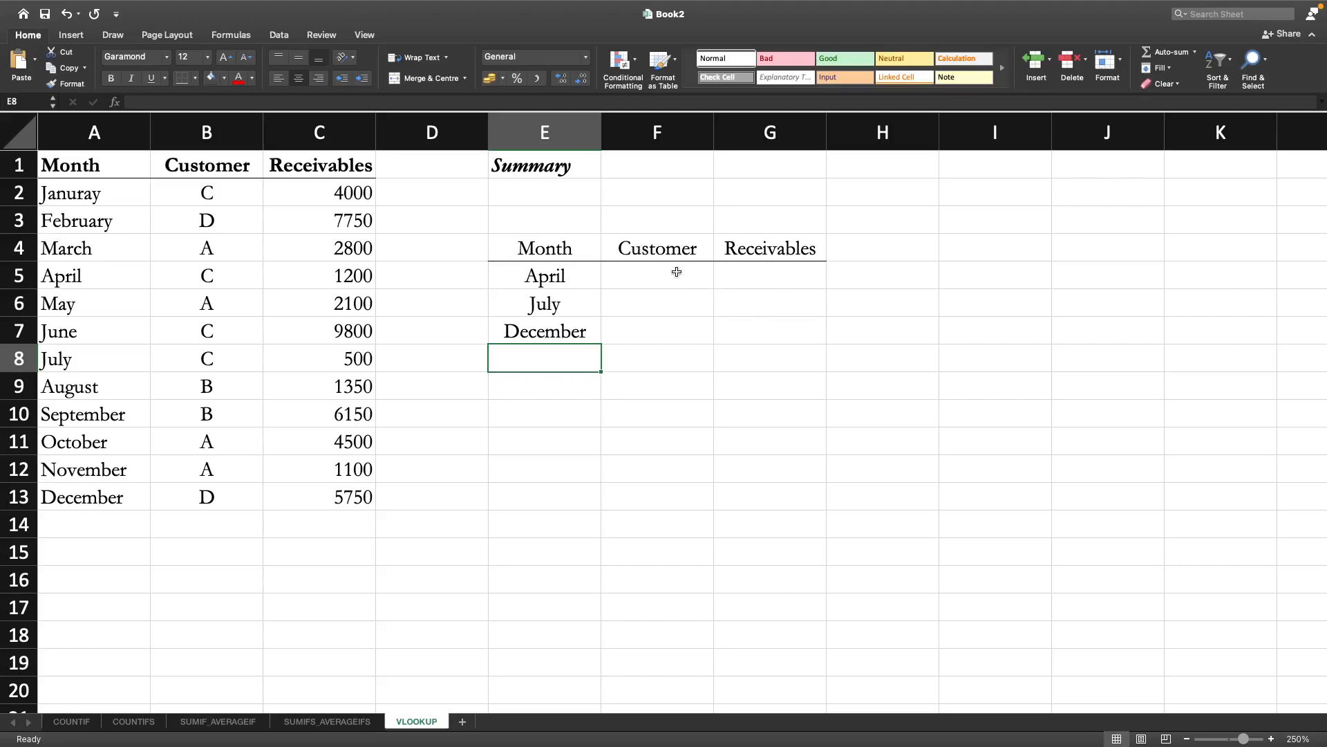
pyautogui.click(561, 273)
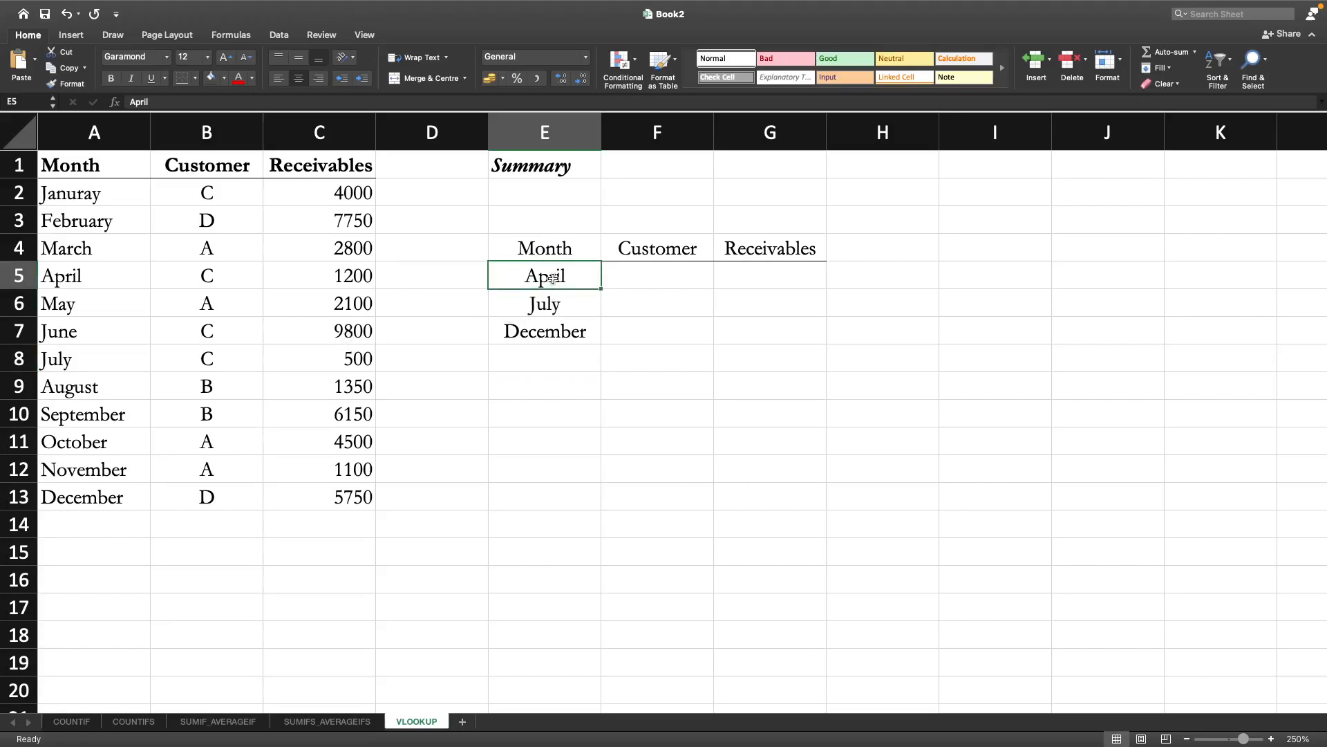
pyautogui.moveTo(69, 189); pyautogui.dragTo(305, 494)
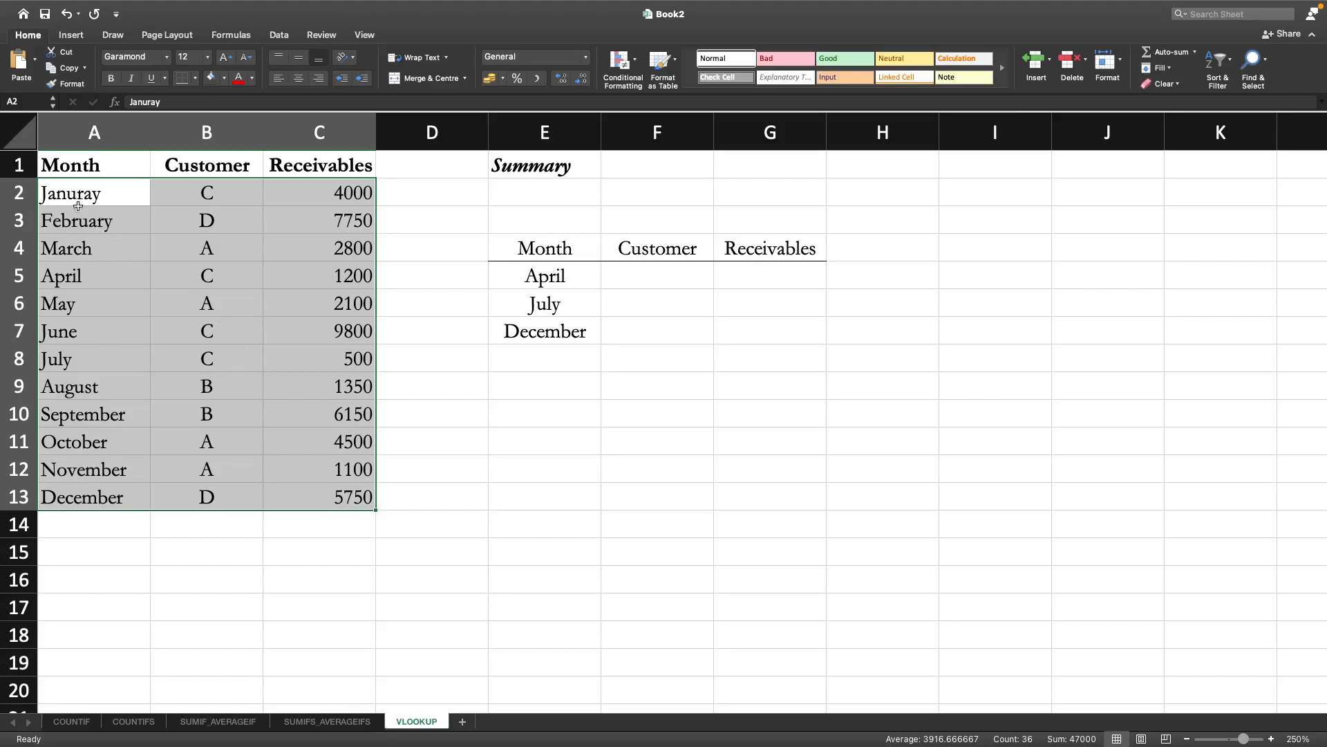
pyautogui.click(78, 278)
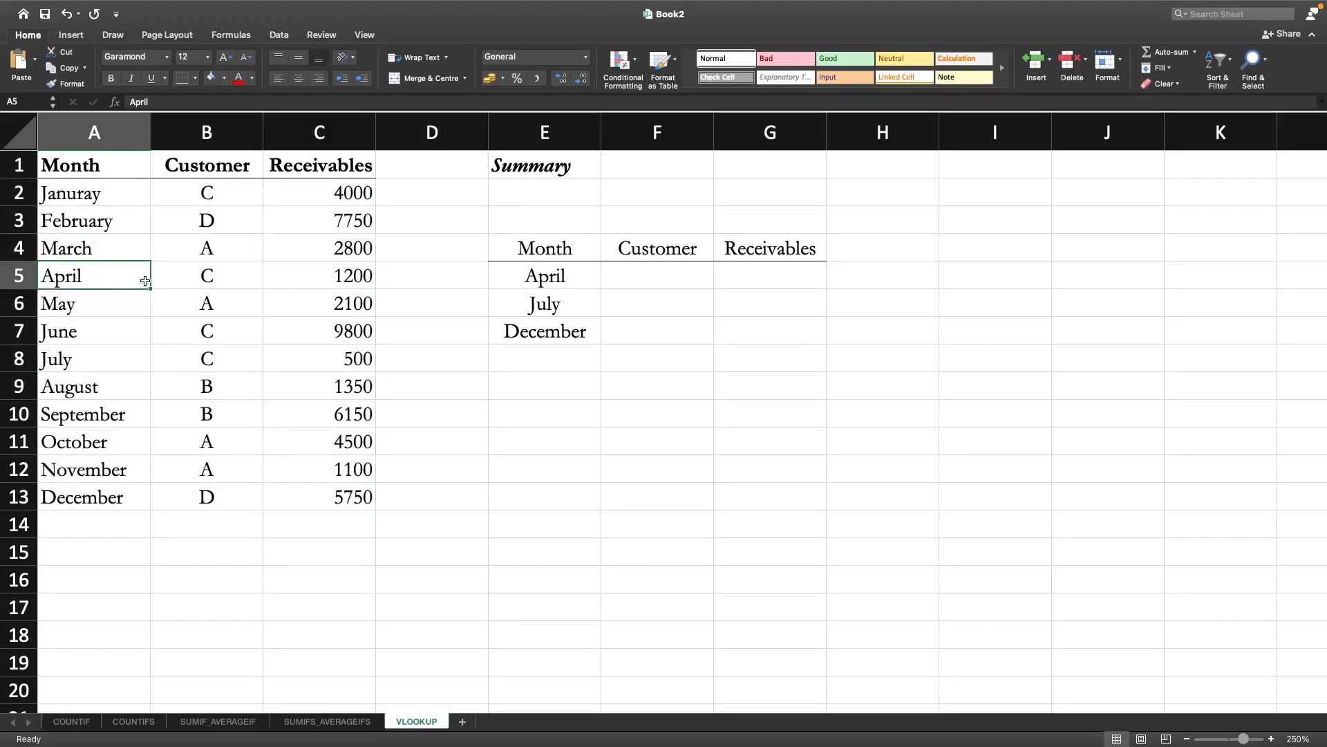
pyautogui.click(201, 277)
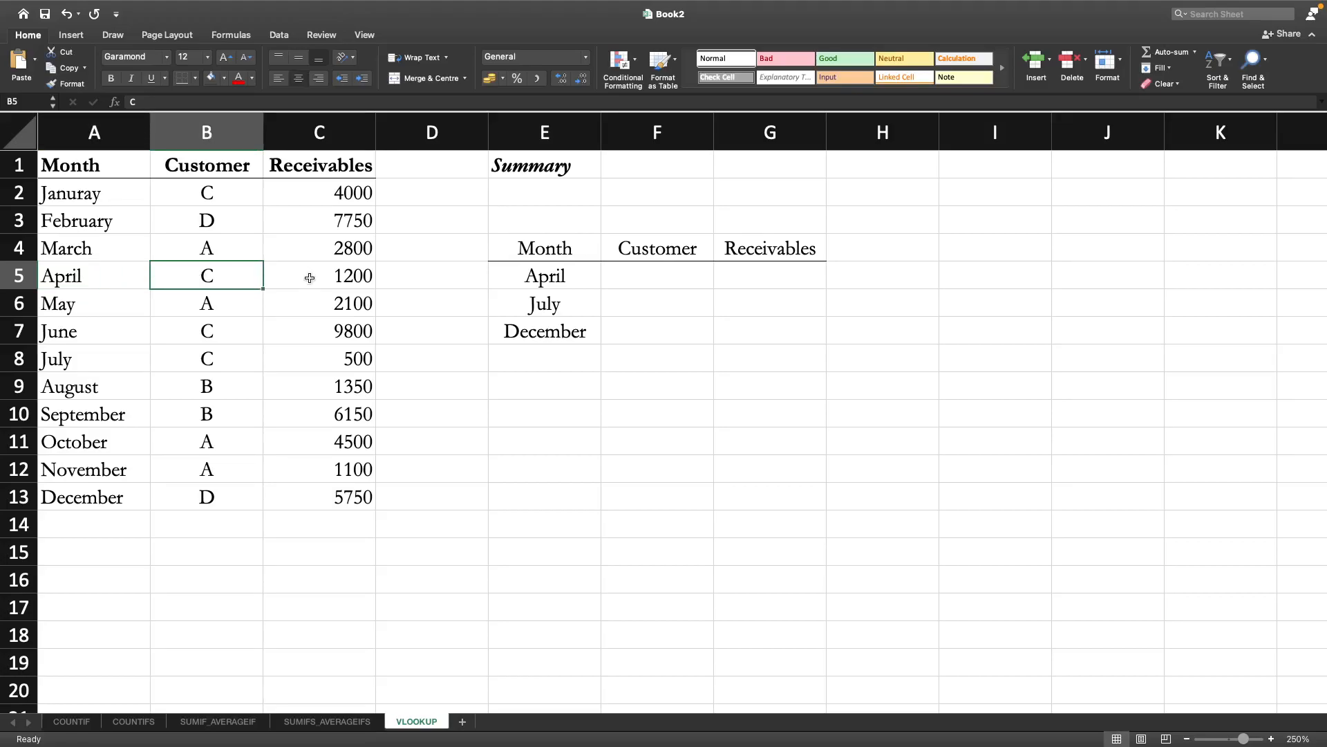
pyautogui.click(335, 276)
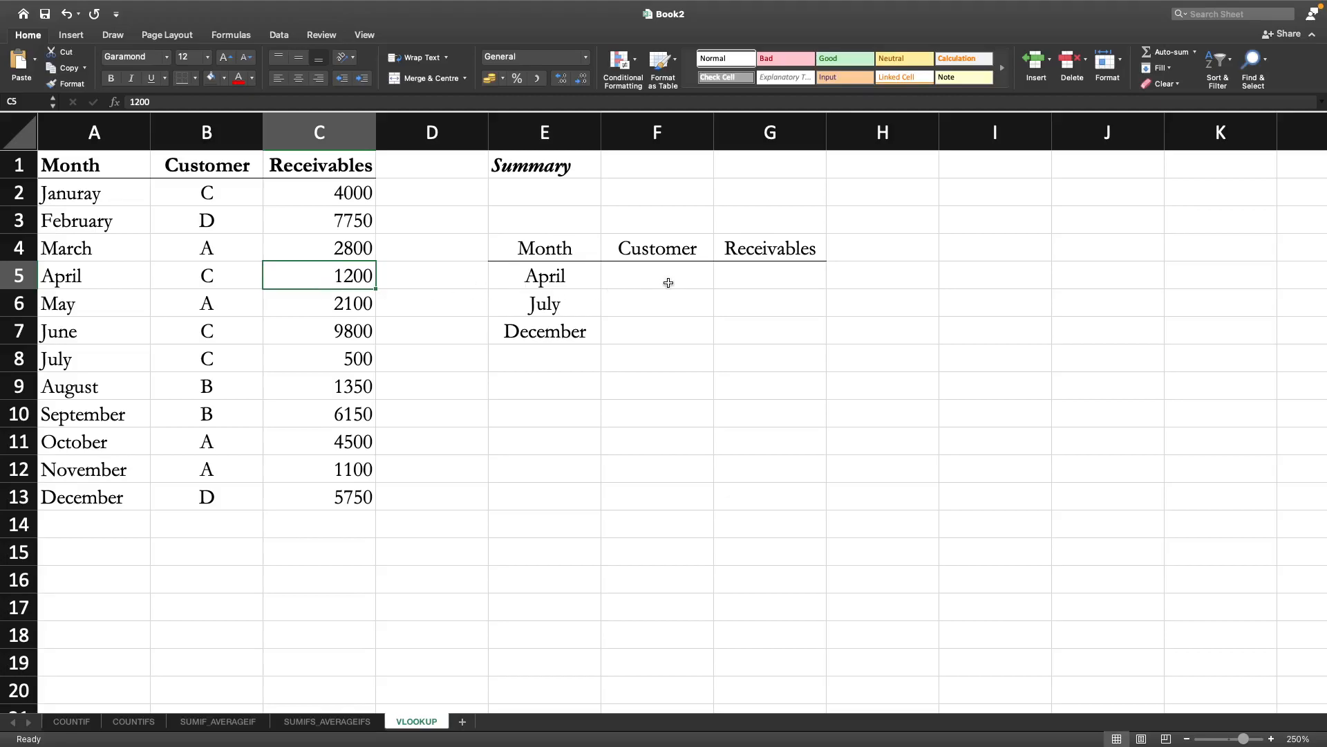
# - Begin a VLOOKUP formula in F5 with "April" as the lookup value and A2:C13 as the table array
pyautogui.click(666, 281)
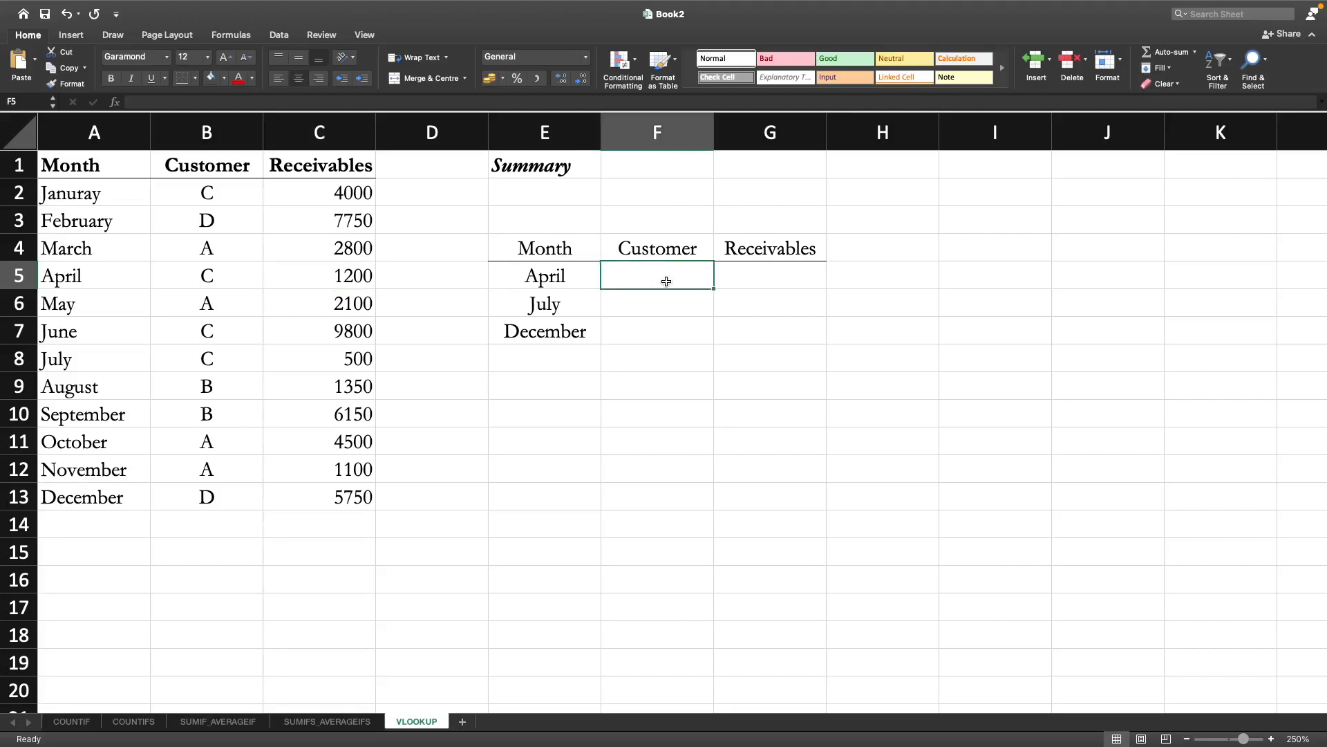
pyautogui.write('+')
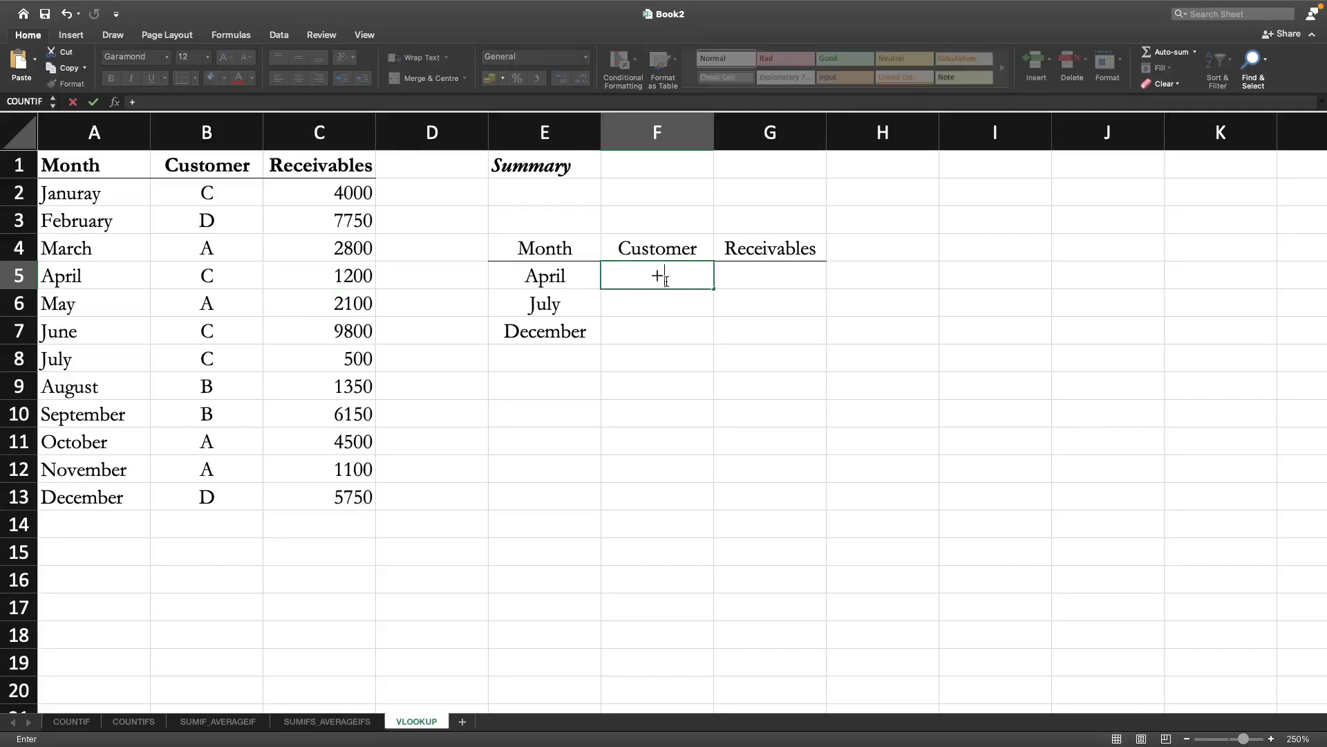
pyautogui.press('BackSpace')
pyautogui.write('=vlookup(')
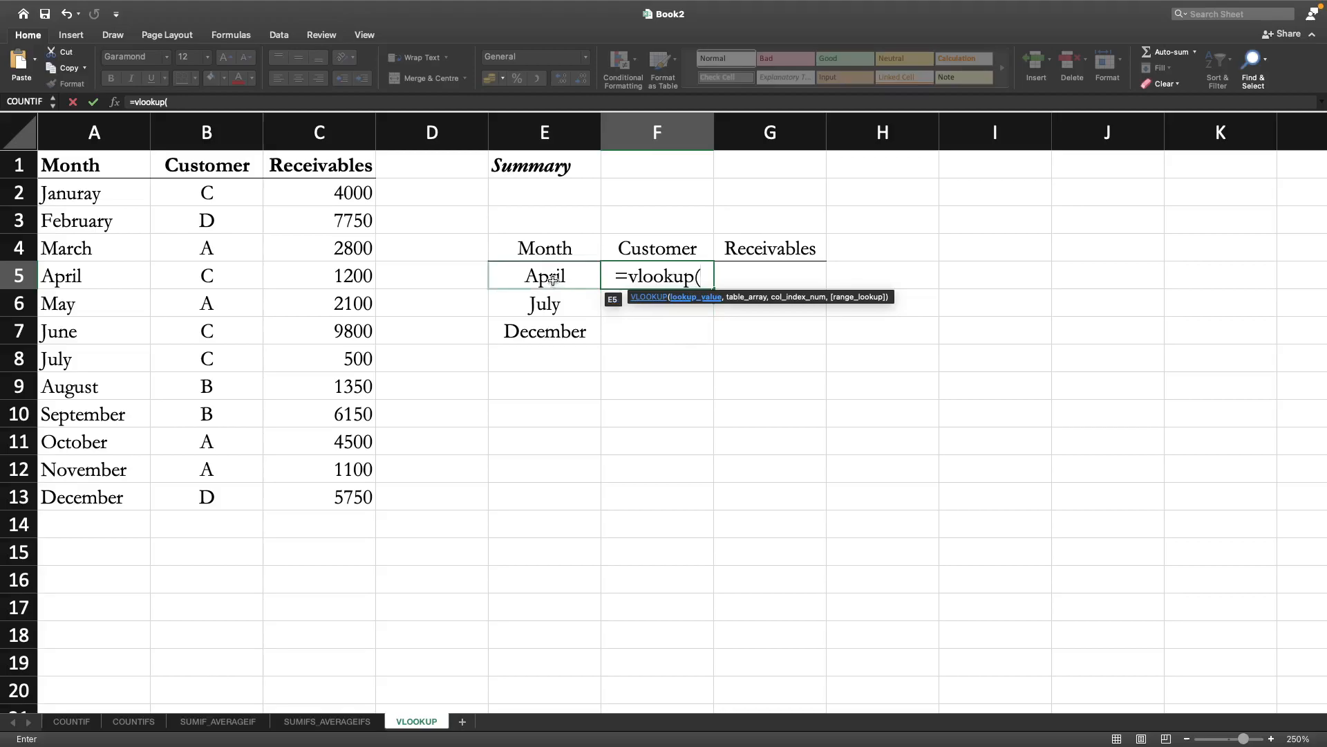
pyautogui.write('"A')
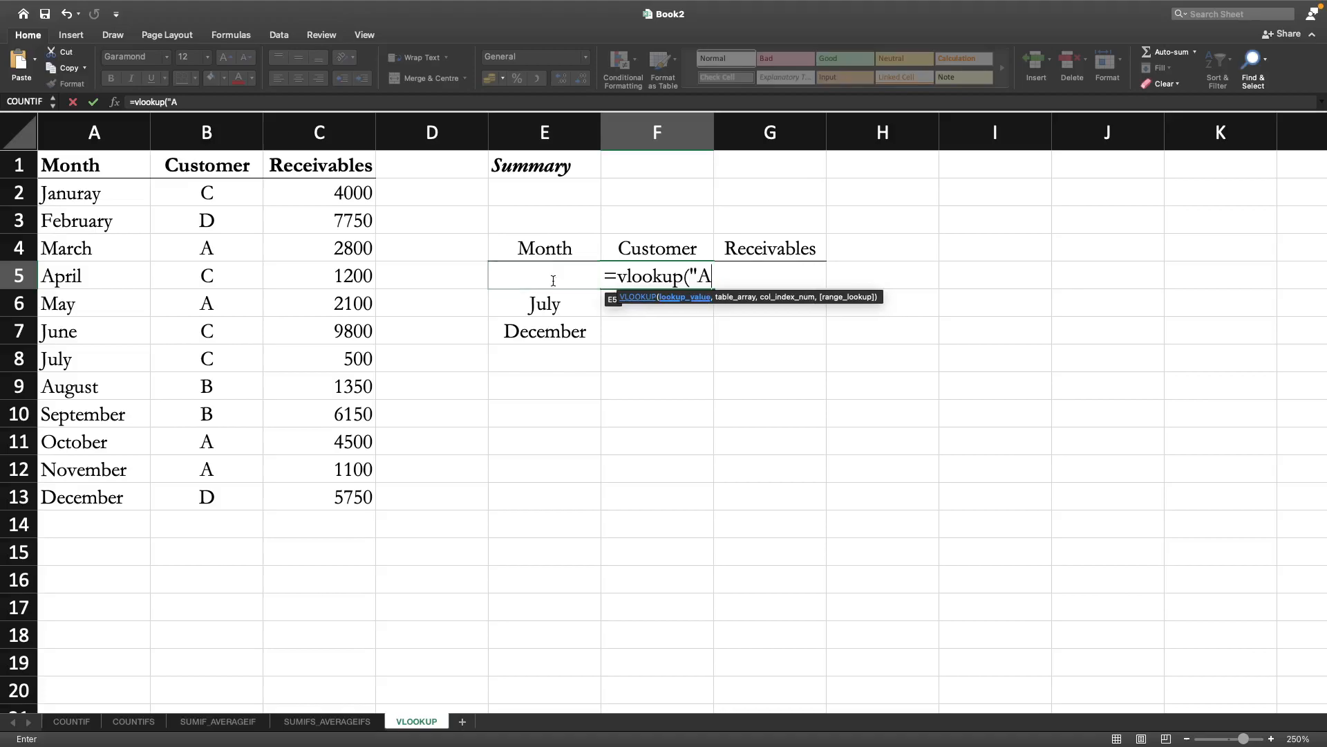
pyautogui.write('pril"')
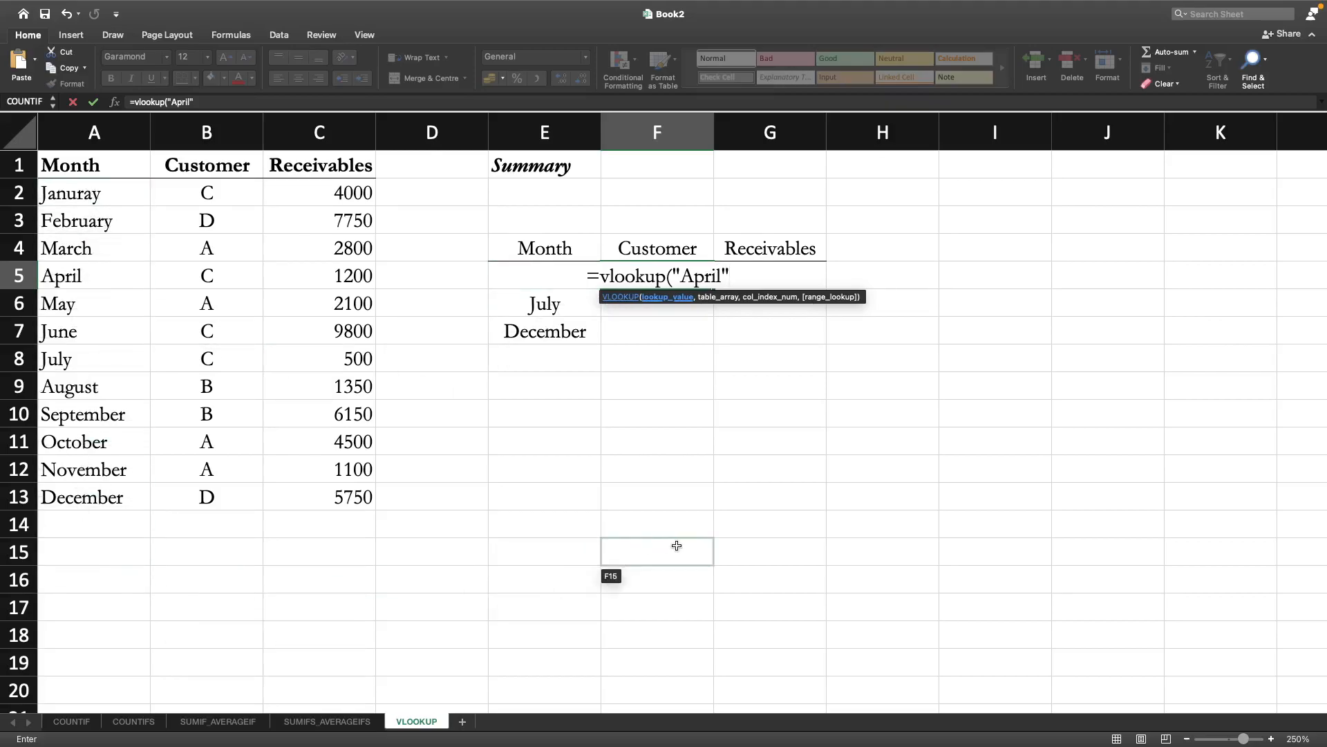
pyautogui.write(',')
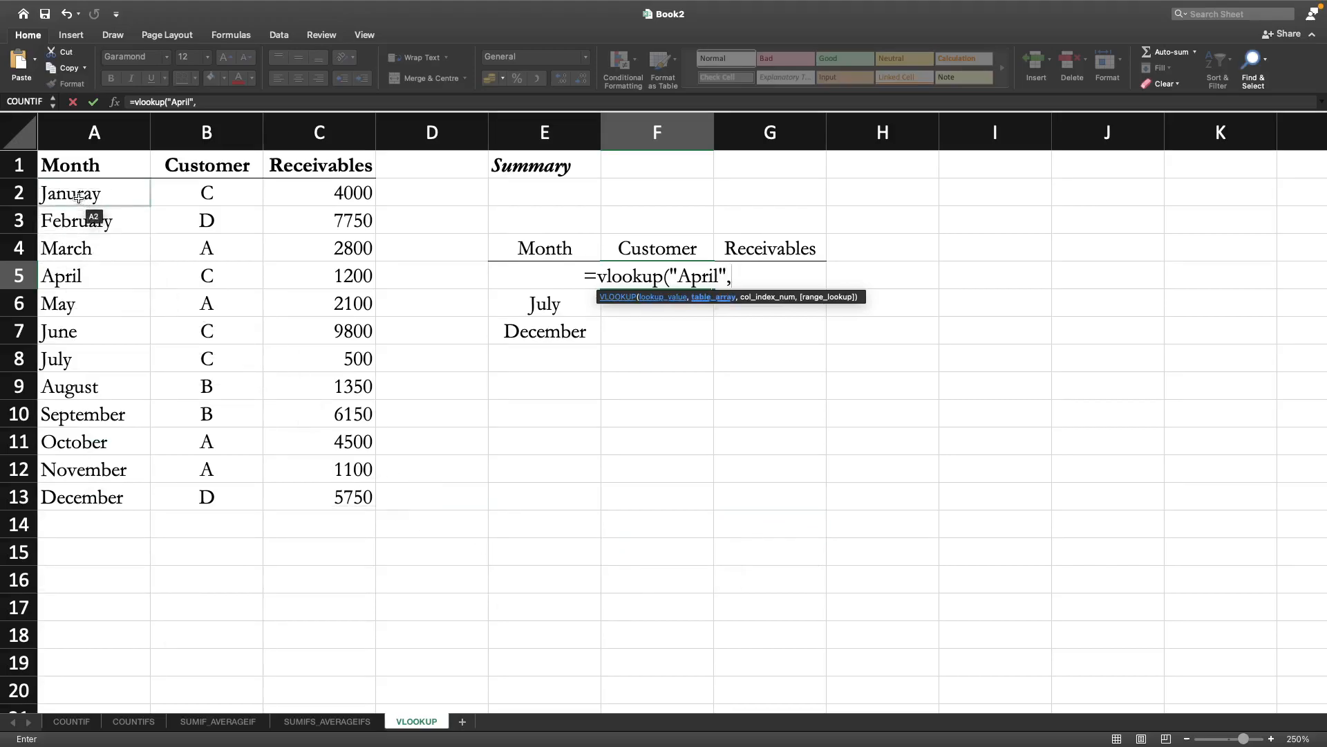
pyautogui.moveTo(77, 196); pyautogui.dragTo(361, 495)
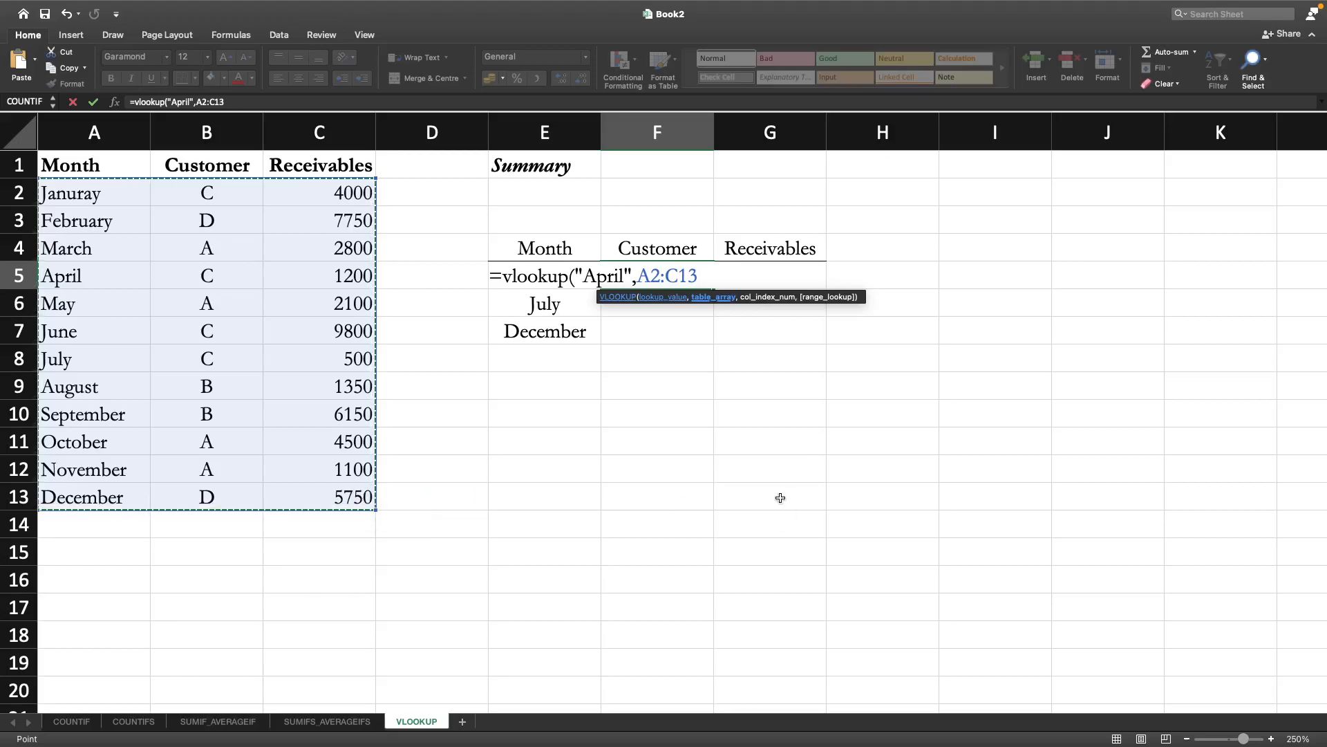
# - Make the table array in the F5 formula absolute as $A$2:$C$13
pyautogui.click(640, 277)
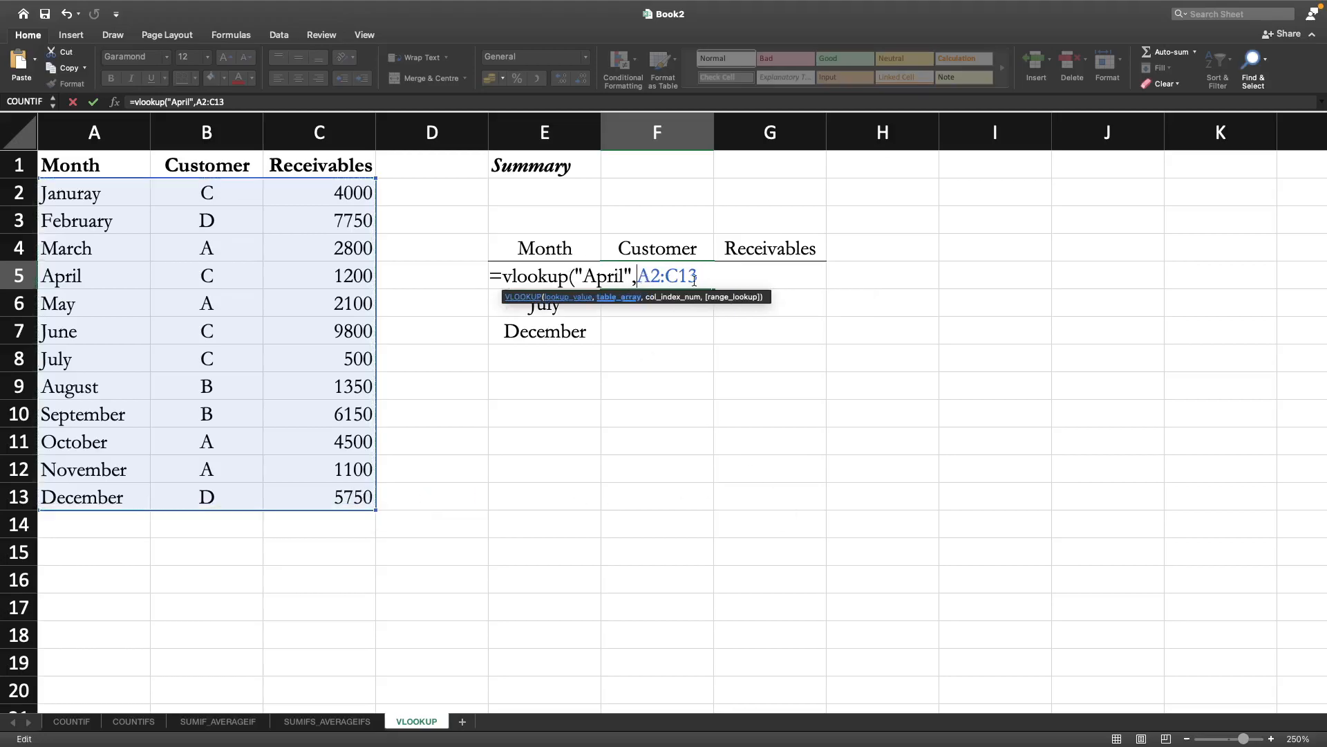
pyautogui.write('$A$')
pyautogui.press('Right')
pyautogui.press('Right')
pyautogui.write('$')
pyautogui.press('Right')
pyautogui.write('$')
pyautogui.press('Right')
pyautogui.press('Right')
# - Complete the F5 formula with column index 2 and False for an exact match
pyautogui.write(',')
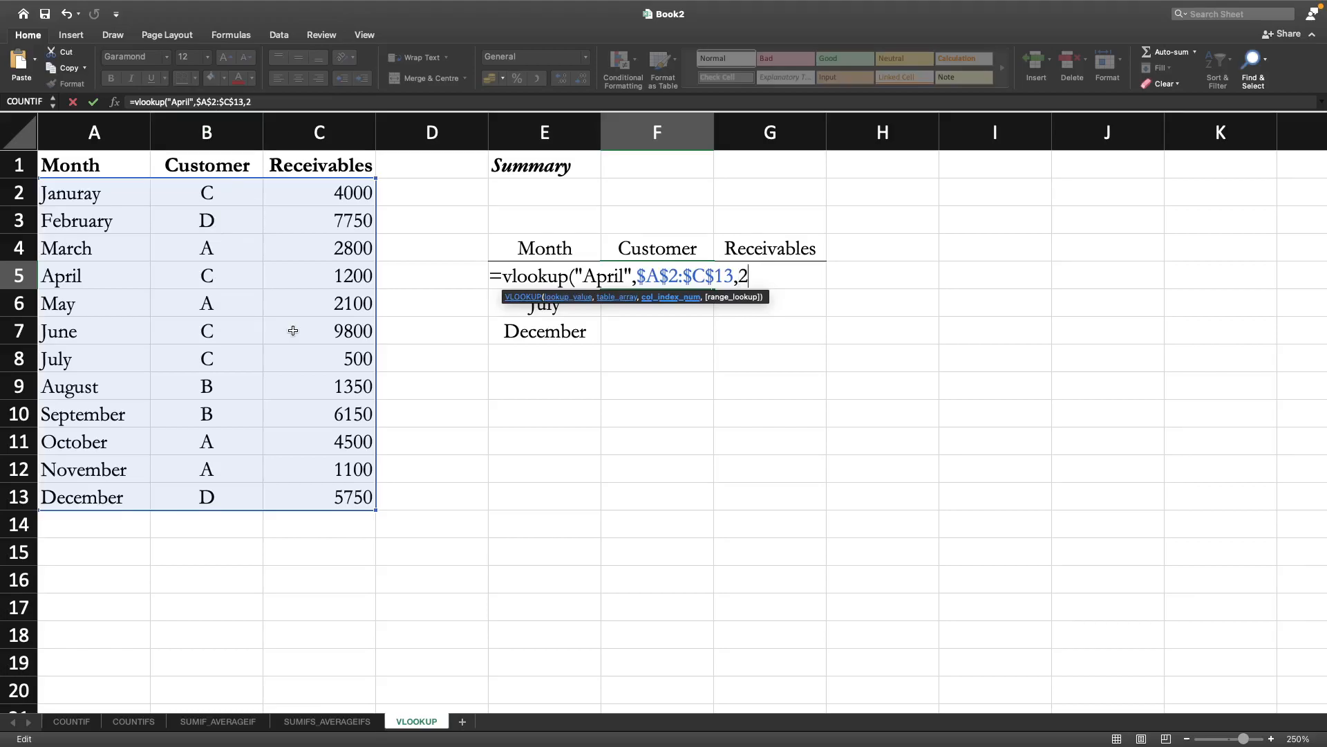
pyautogui.write(',')
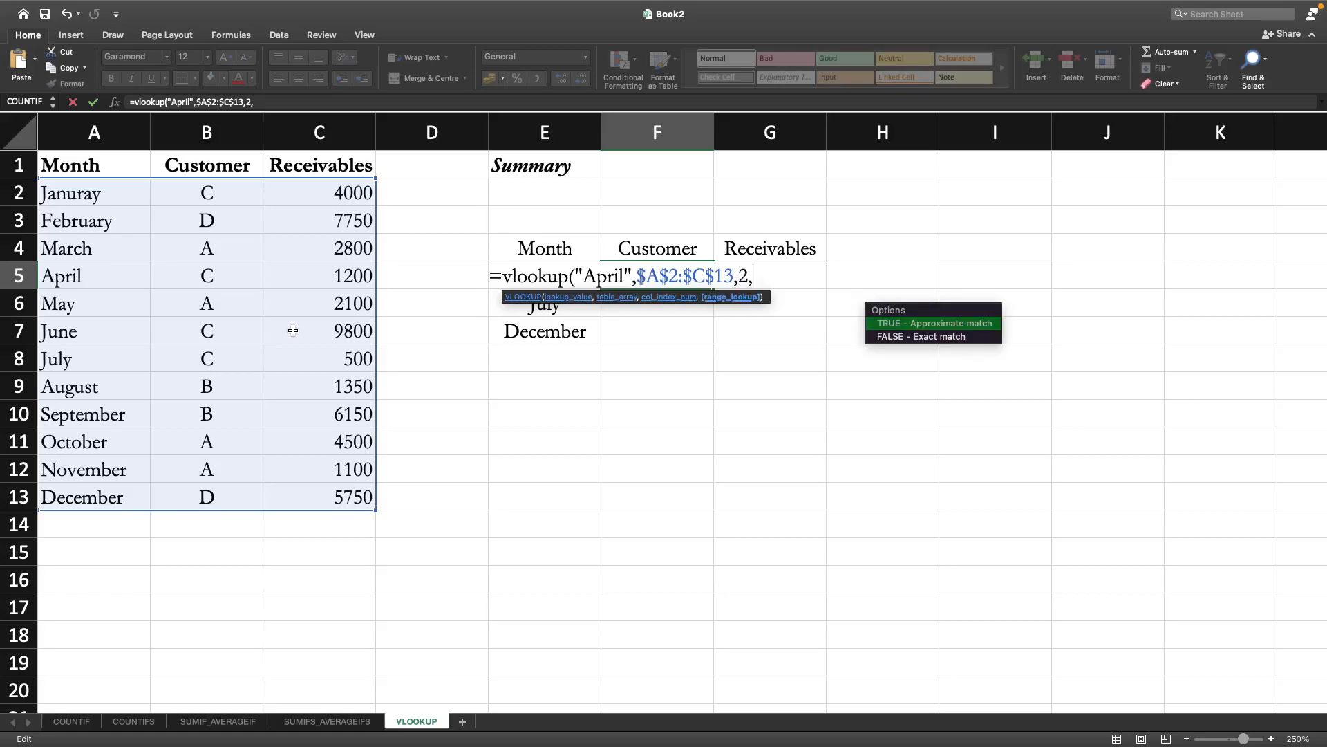
pyautogui.write('False')
pyautogui.write(')')
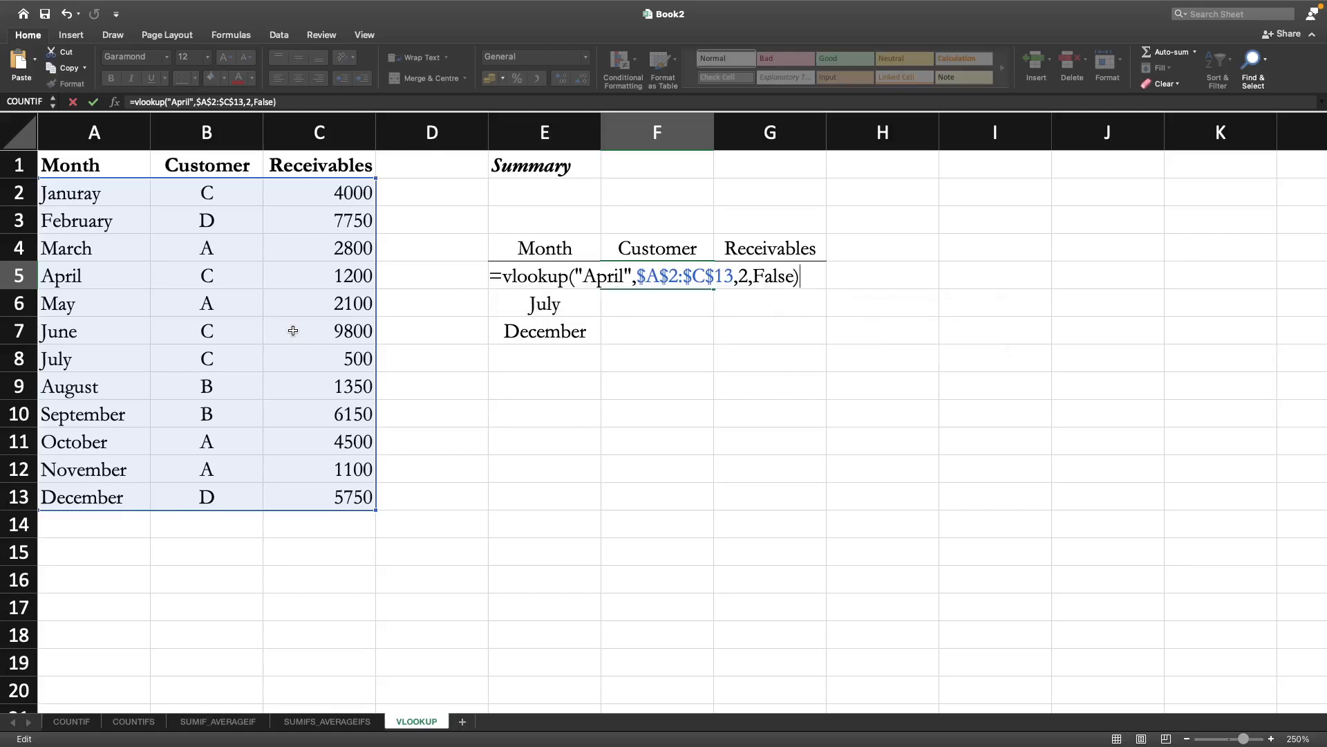
pyautogui.press('Return')
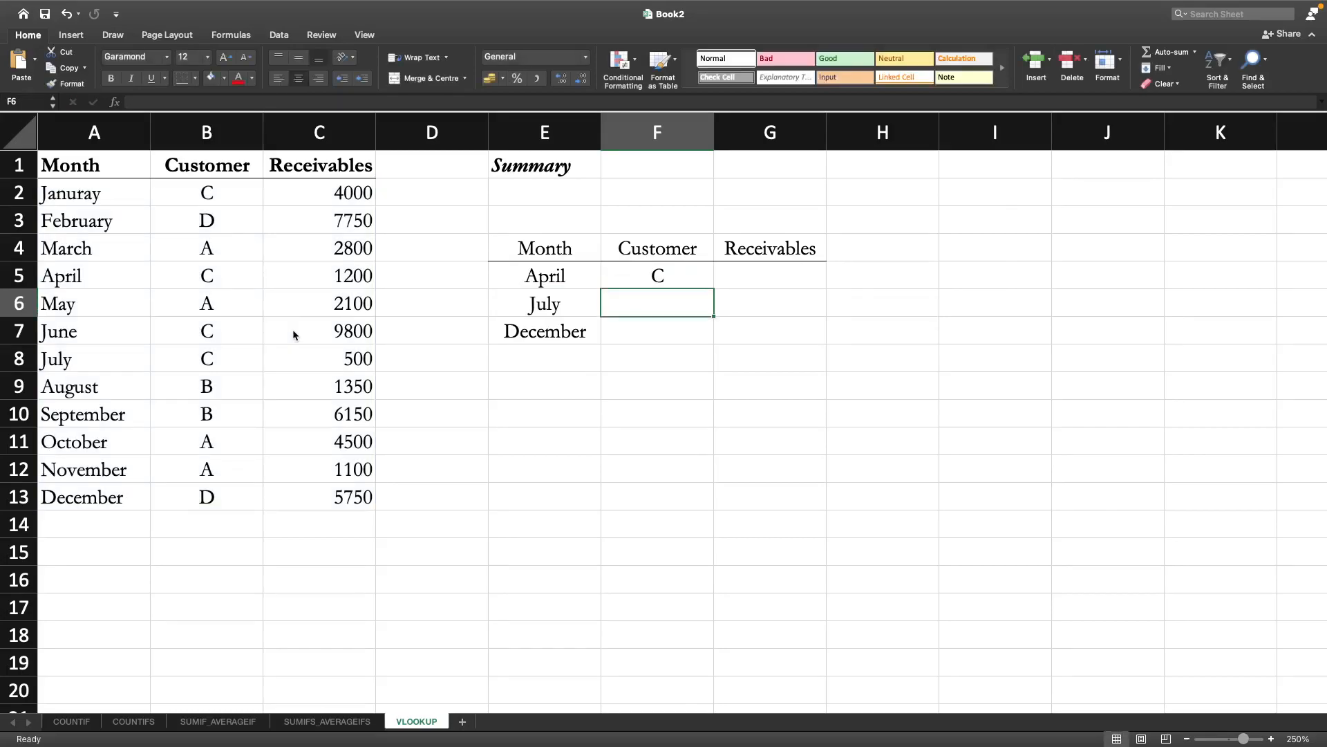
pyautogui.click(662, 273)
pyautogui.click(95, 279)
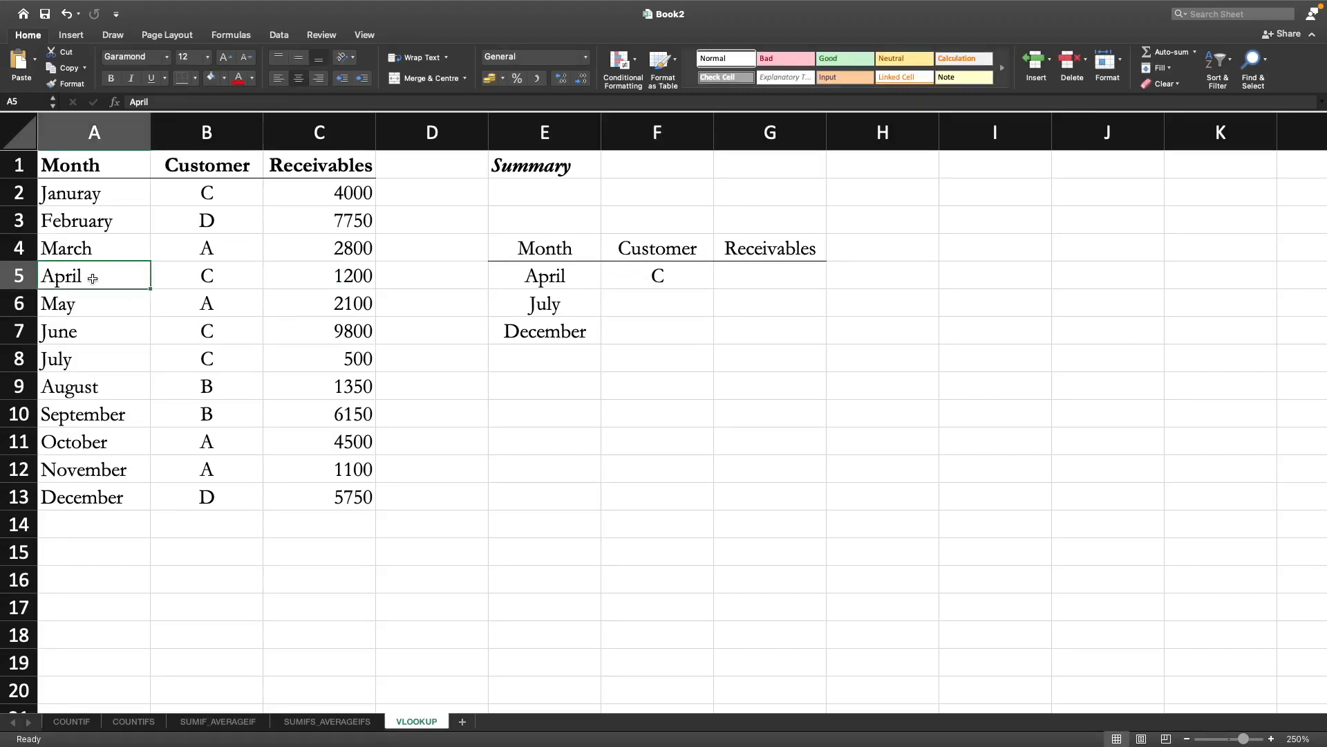
pyautogui.click(214, 274)
# - Replace the lookup value "April" in the F5 formula with a reference to cell E5
pyautogui.click(675, 273)
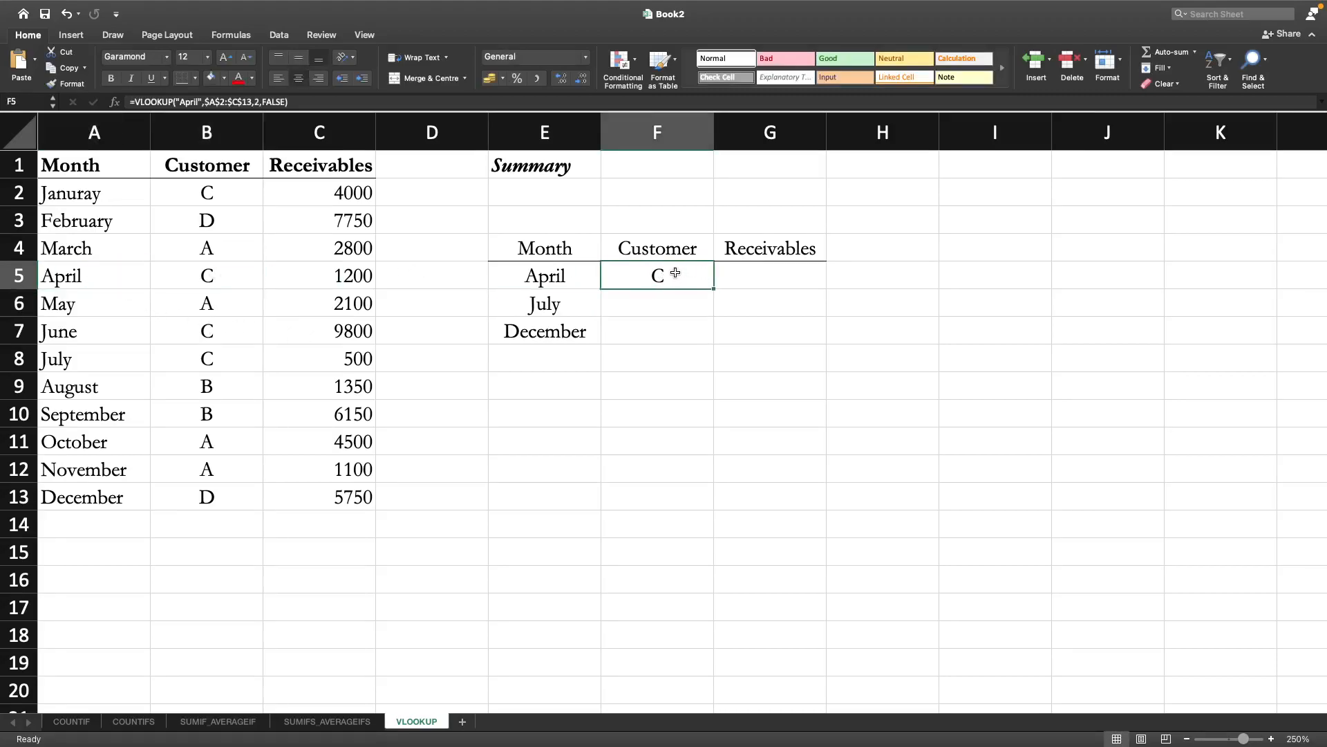
pyautogui.doubleClick(676, 273)
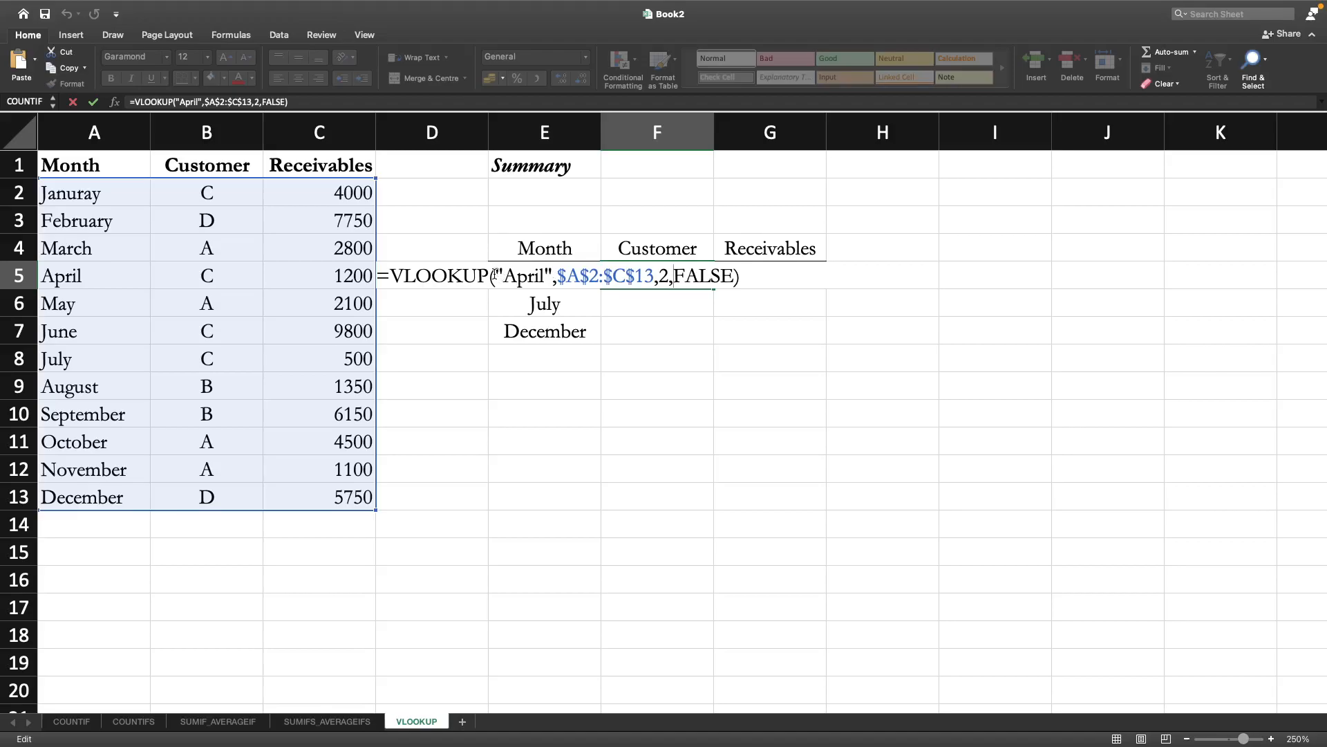
pyautogui.moveTo(495, 275); pyautogui.dragTo(555, 284)
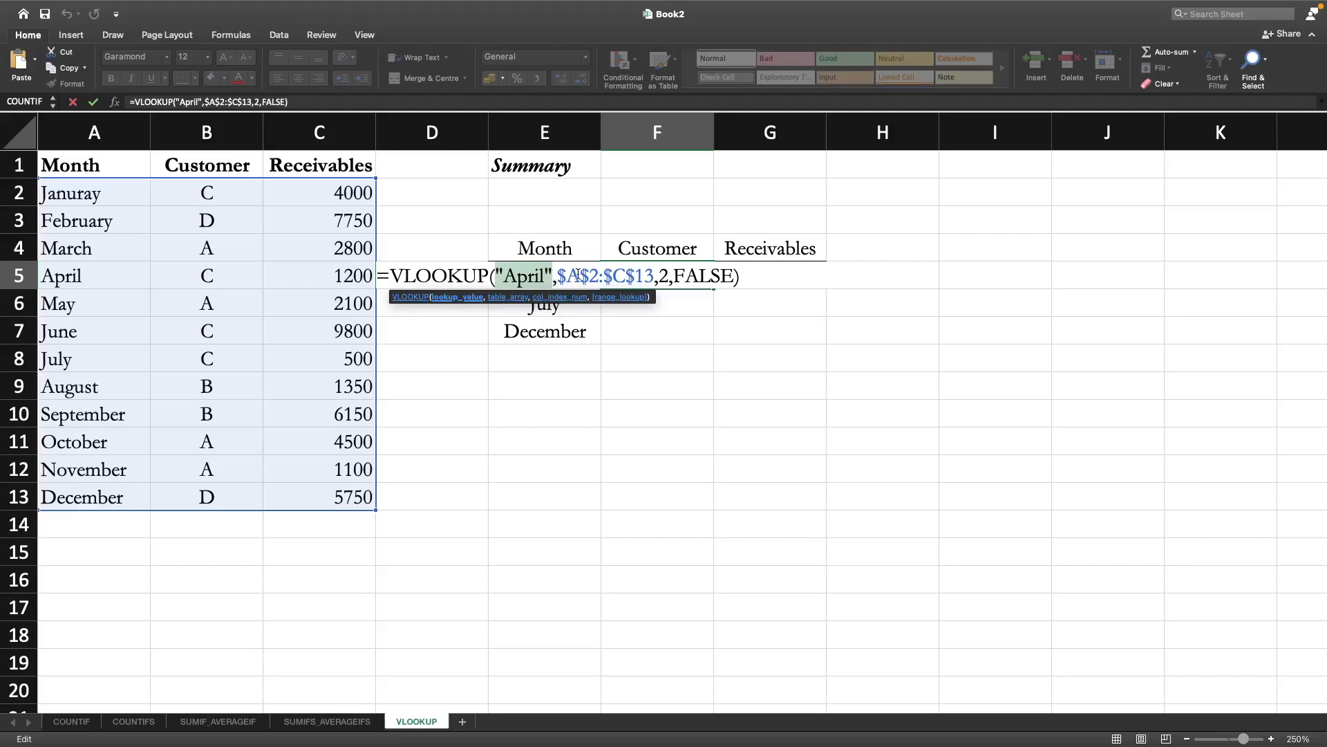
pyautogui.press('BackSpace')
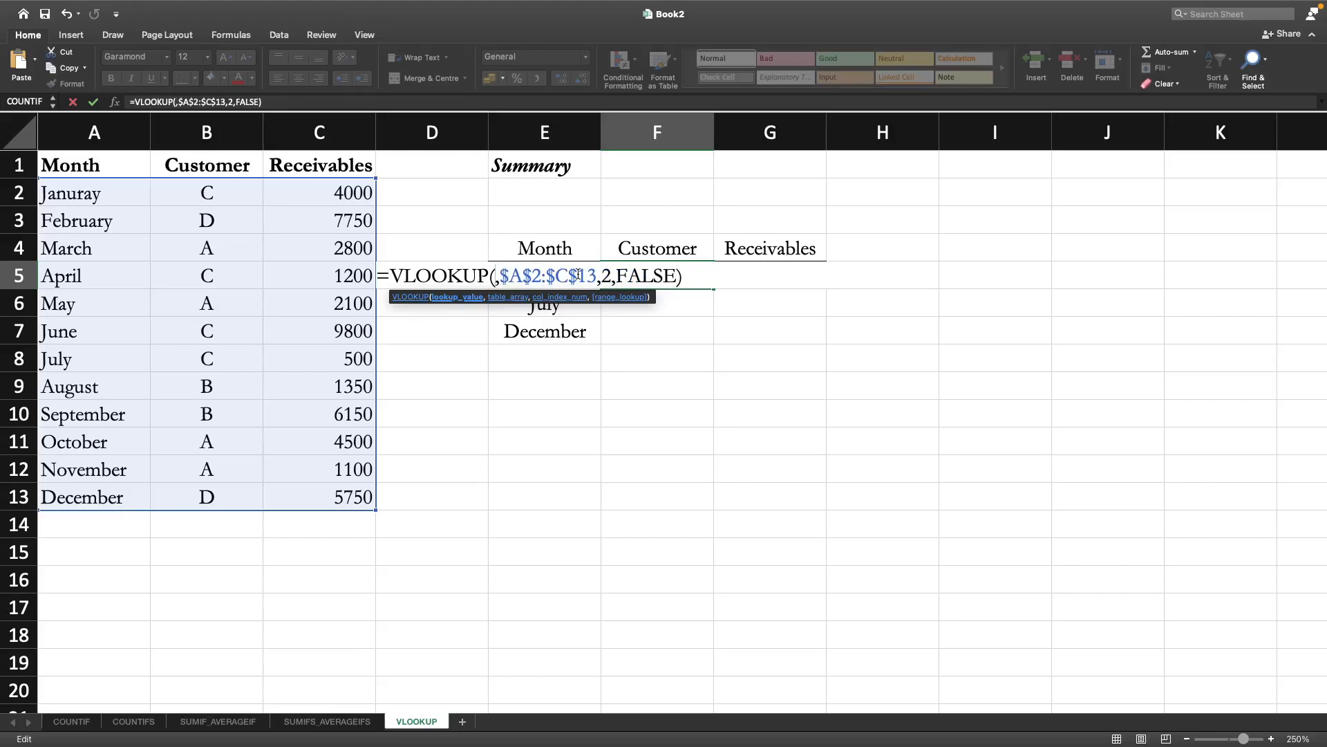
pyautogui.write('e5')
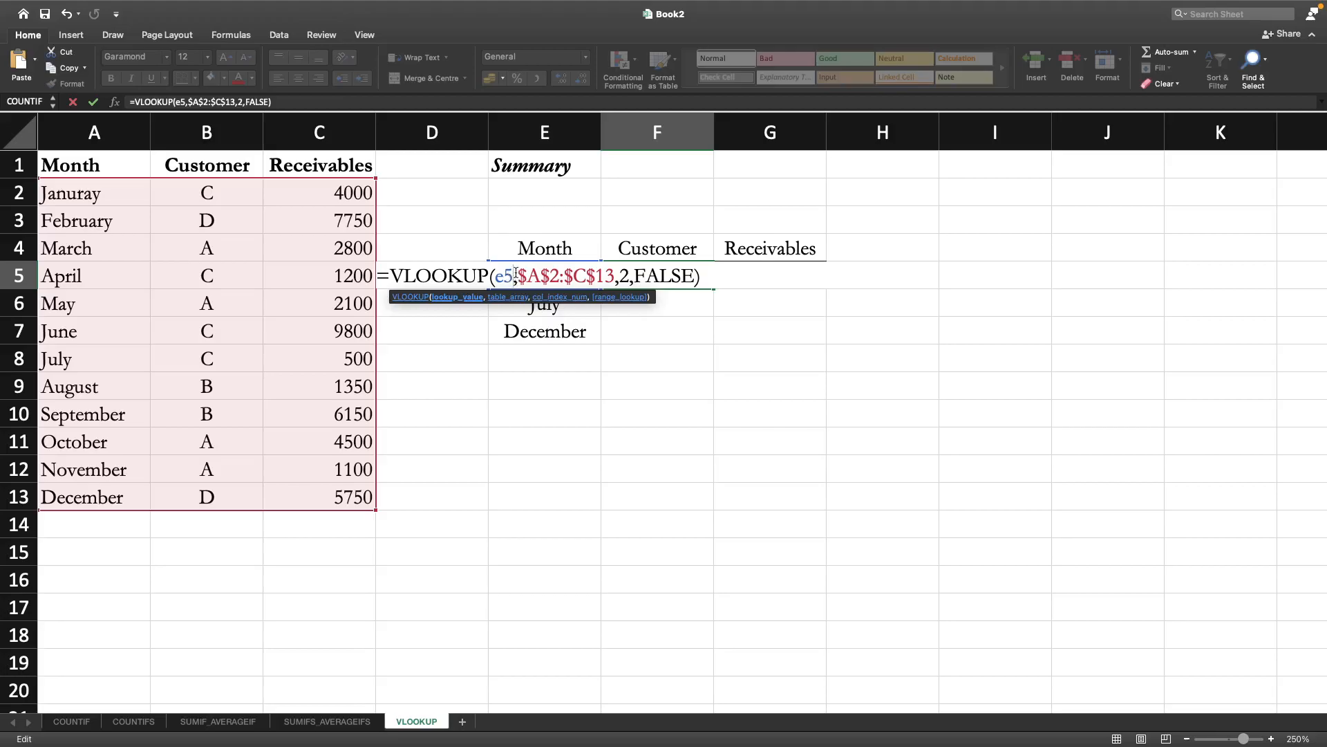
# - Replace the column index number in the F5 formula with a reference to cell F3
pyautogui.click(624, 276)
pyautogui.doubleClick(625, 276)
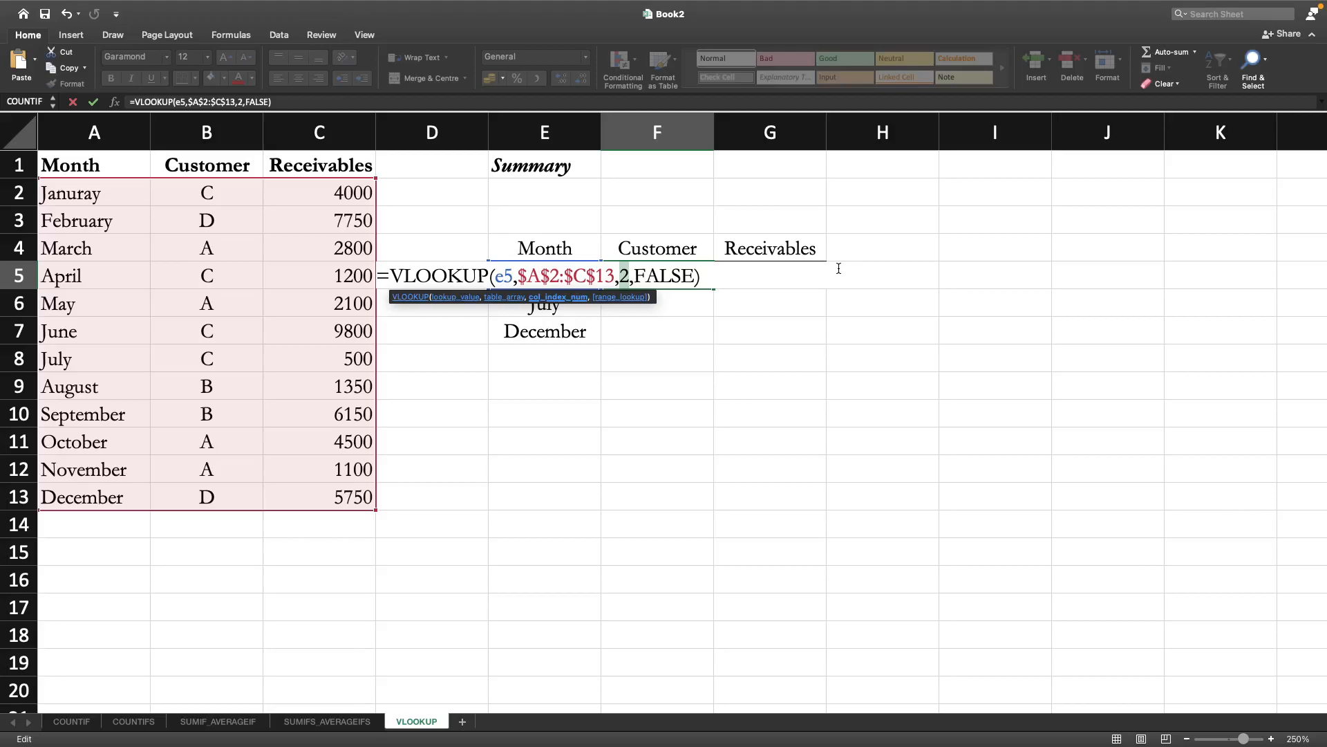
pyautogui.click(643, 223)
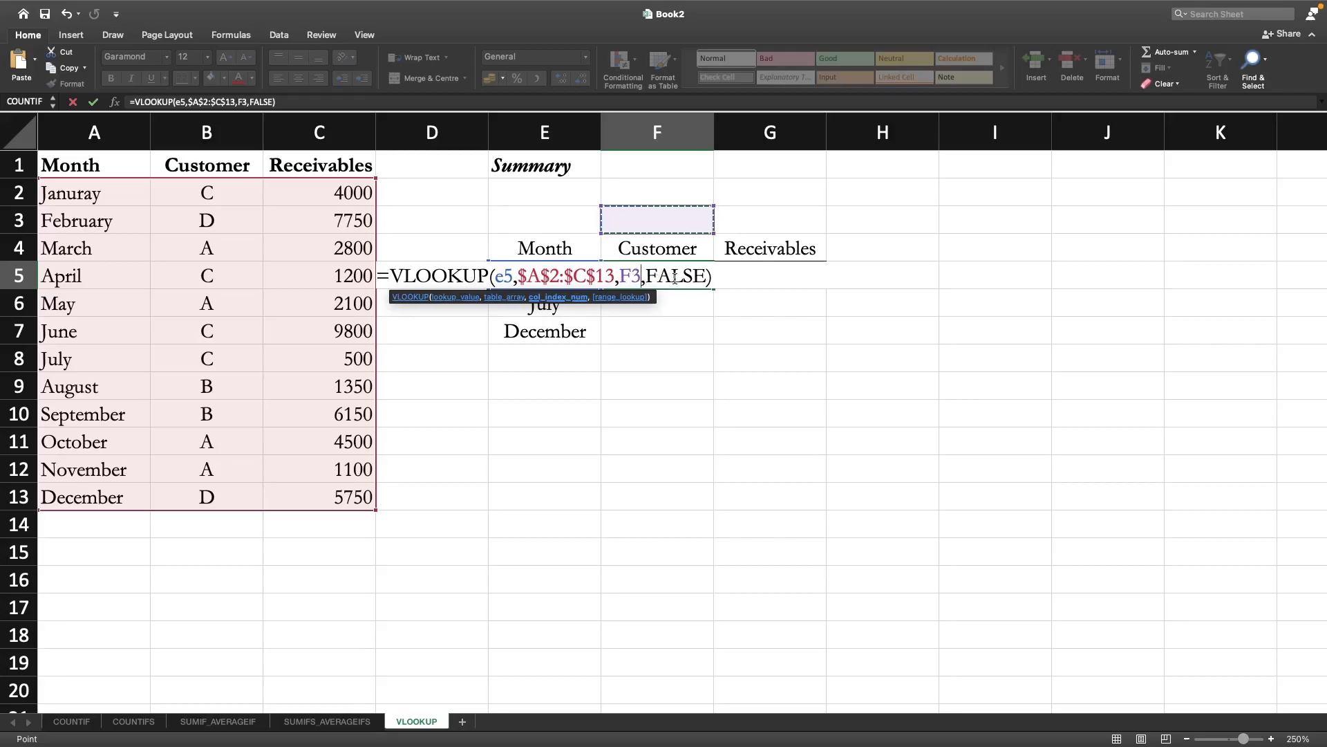
pyautogui.press('Return')
# - Enter the column index 2 in cell F3 above the Customer heading
pyautogui.click(644, 224)
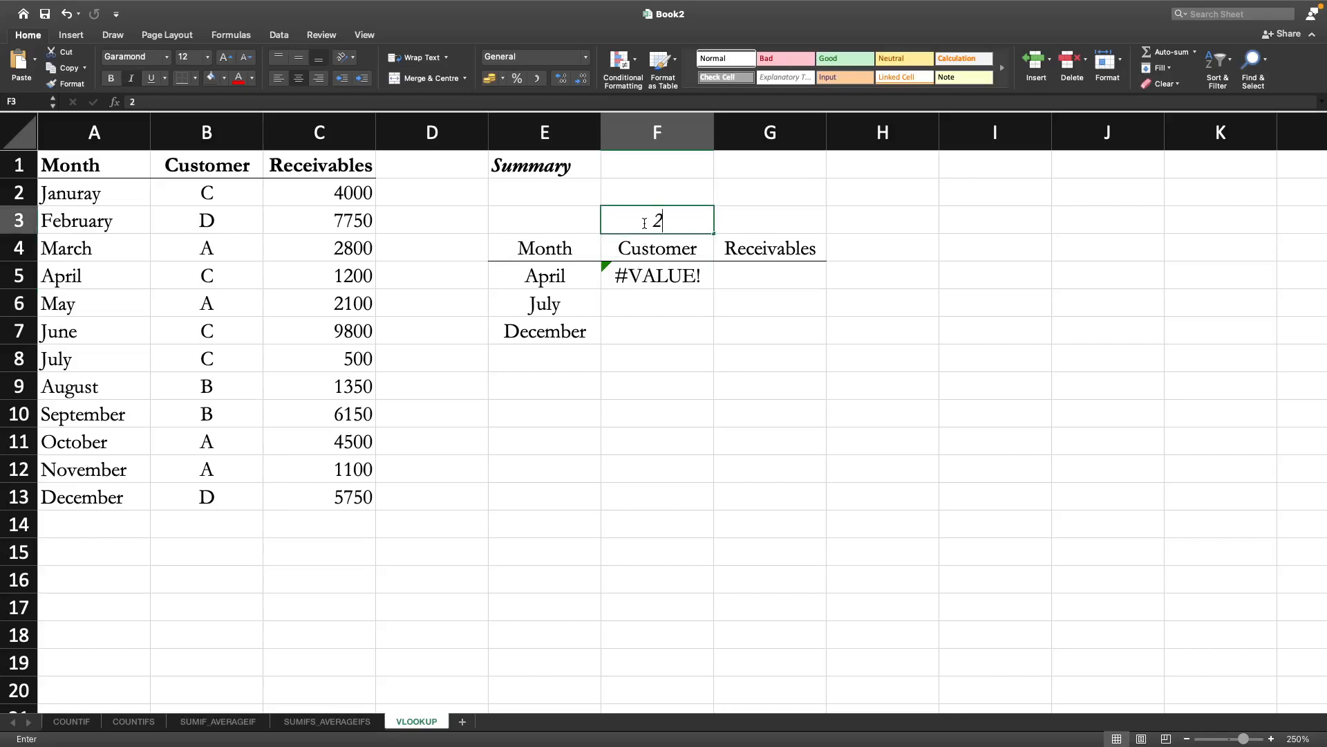
pyautogui.write('2')
pyautogui.press('Return')
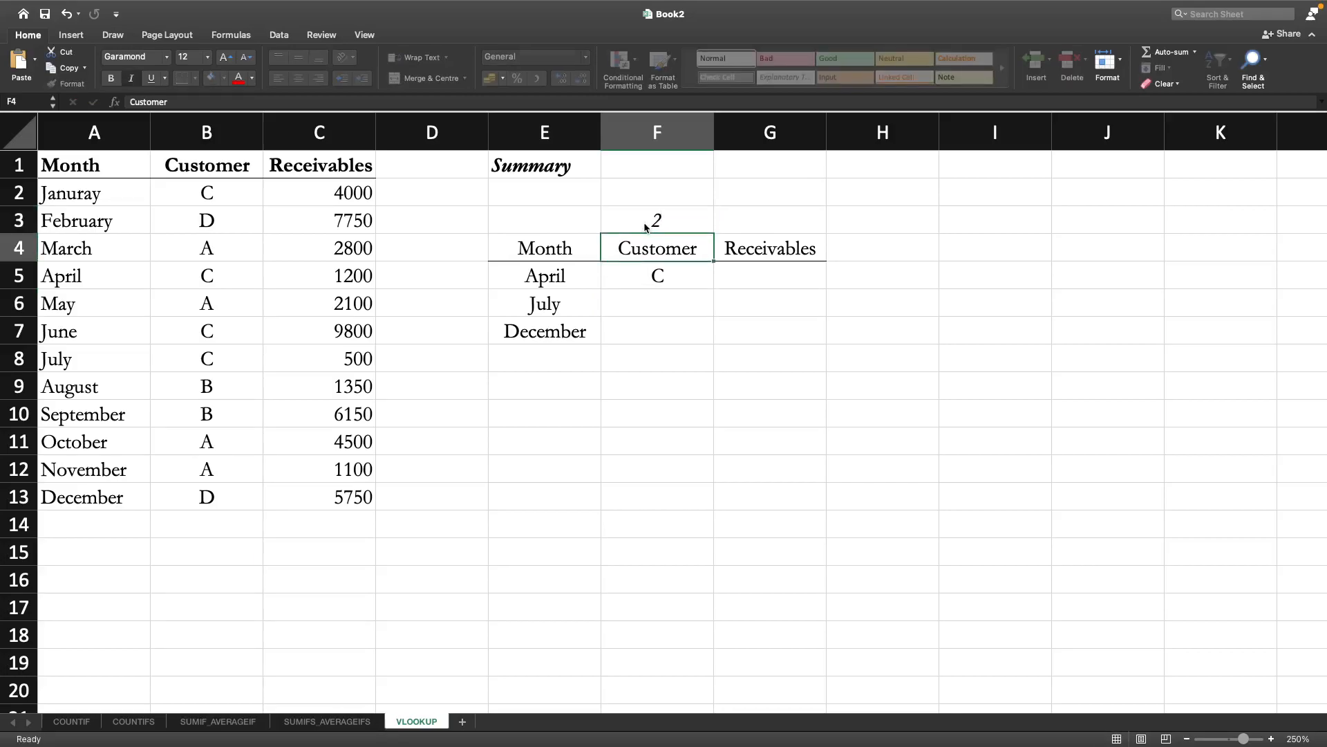
# - Review the F5 formula's column index reference and enter the column index 3 in cell G3 above the Receivables heading
pyautogui.click(664, 269)
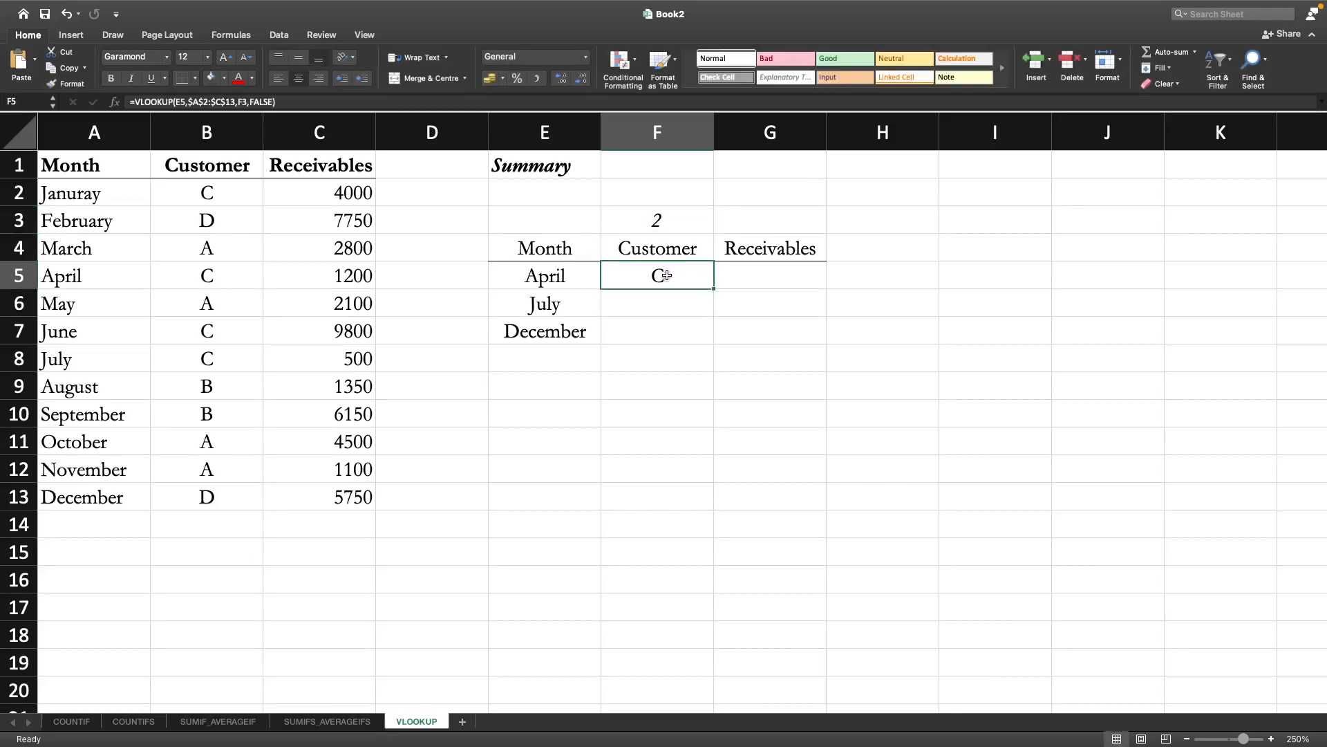
pyautogui.doubleClick(645, 277)
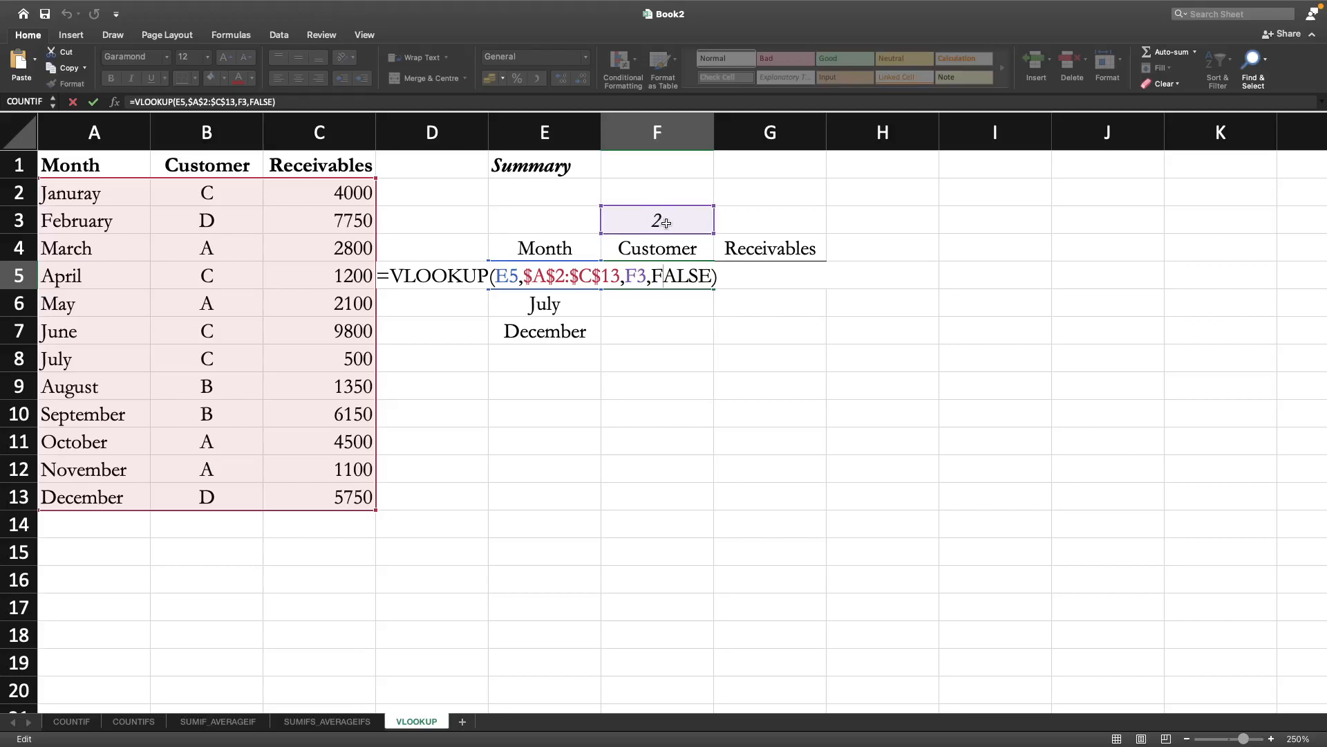
pyautogui.press('Return')
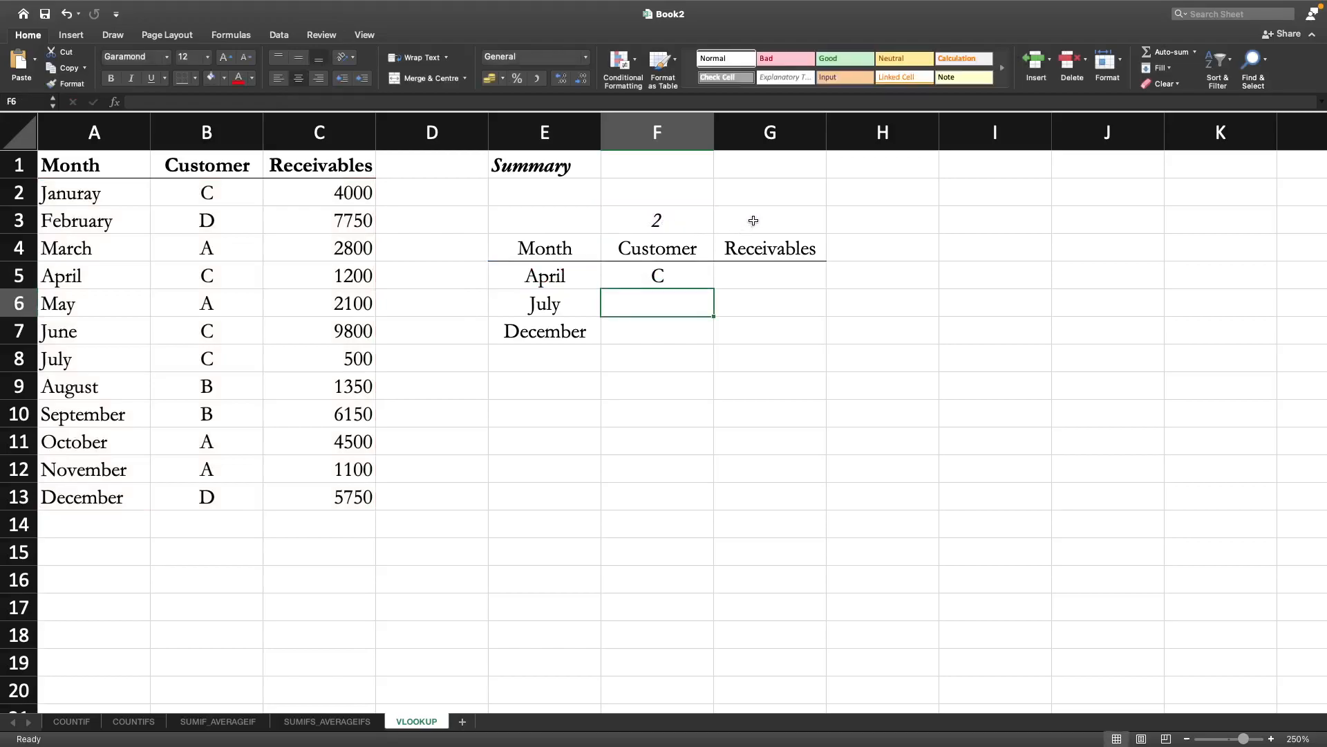
pyautogui.click(753, 220)
pyautogui.write('3')
pyautogui.press('Return')
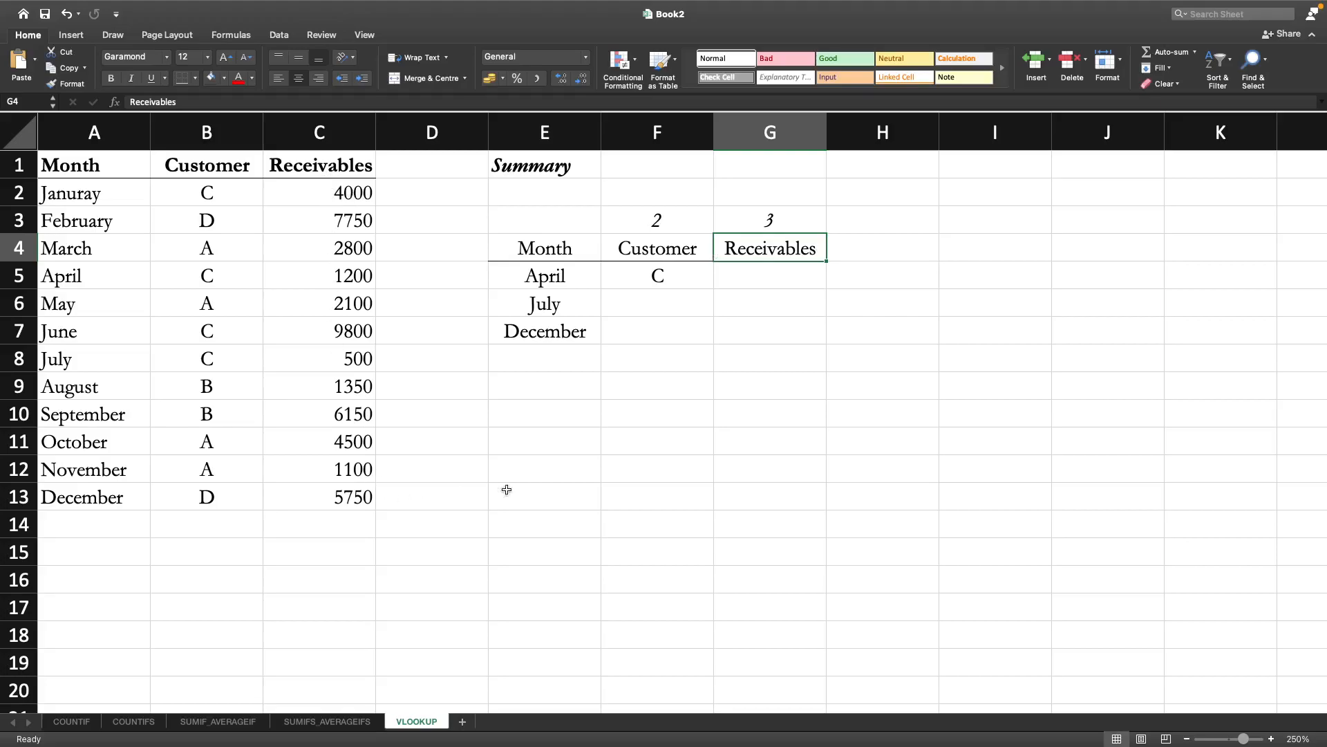
# - Lock the column of the lookup value reference in the F5 formula so that it reads $E5
pyautogui.click(659, 280)
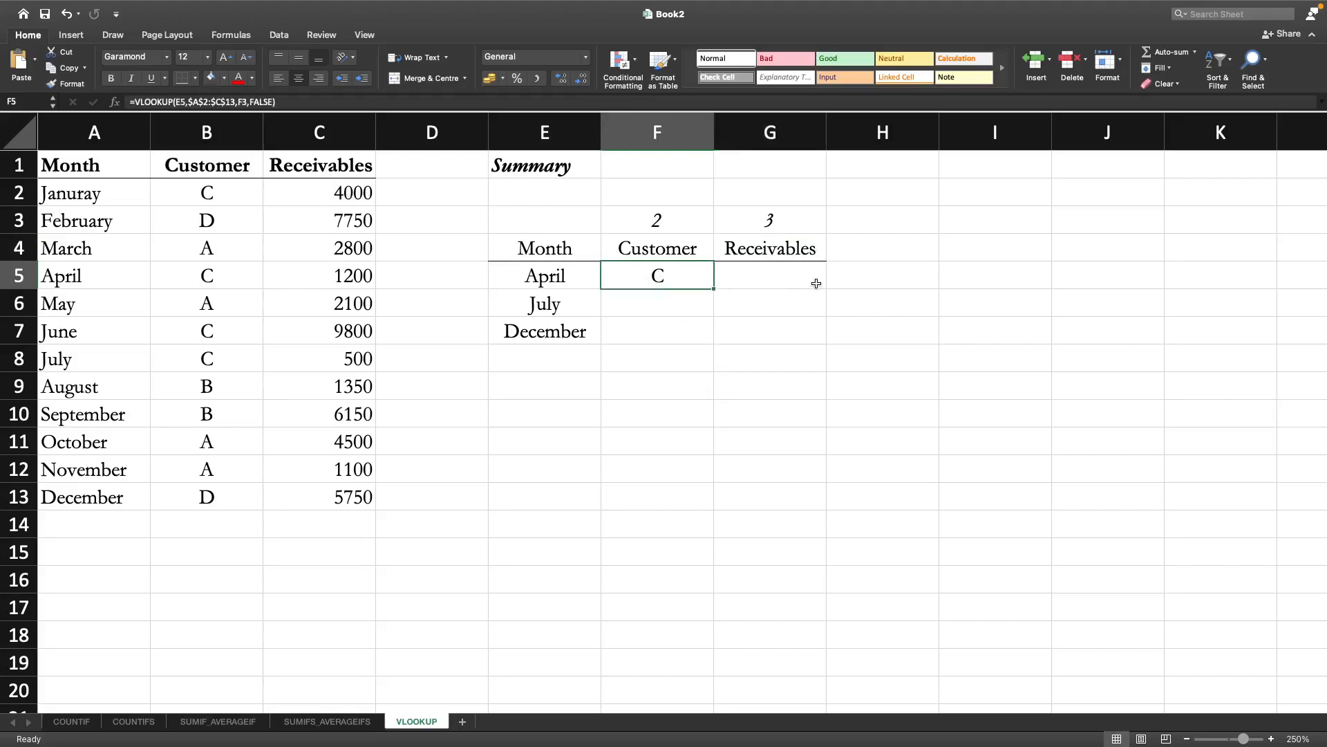
pyautogui.doubleClick(681, 276)
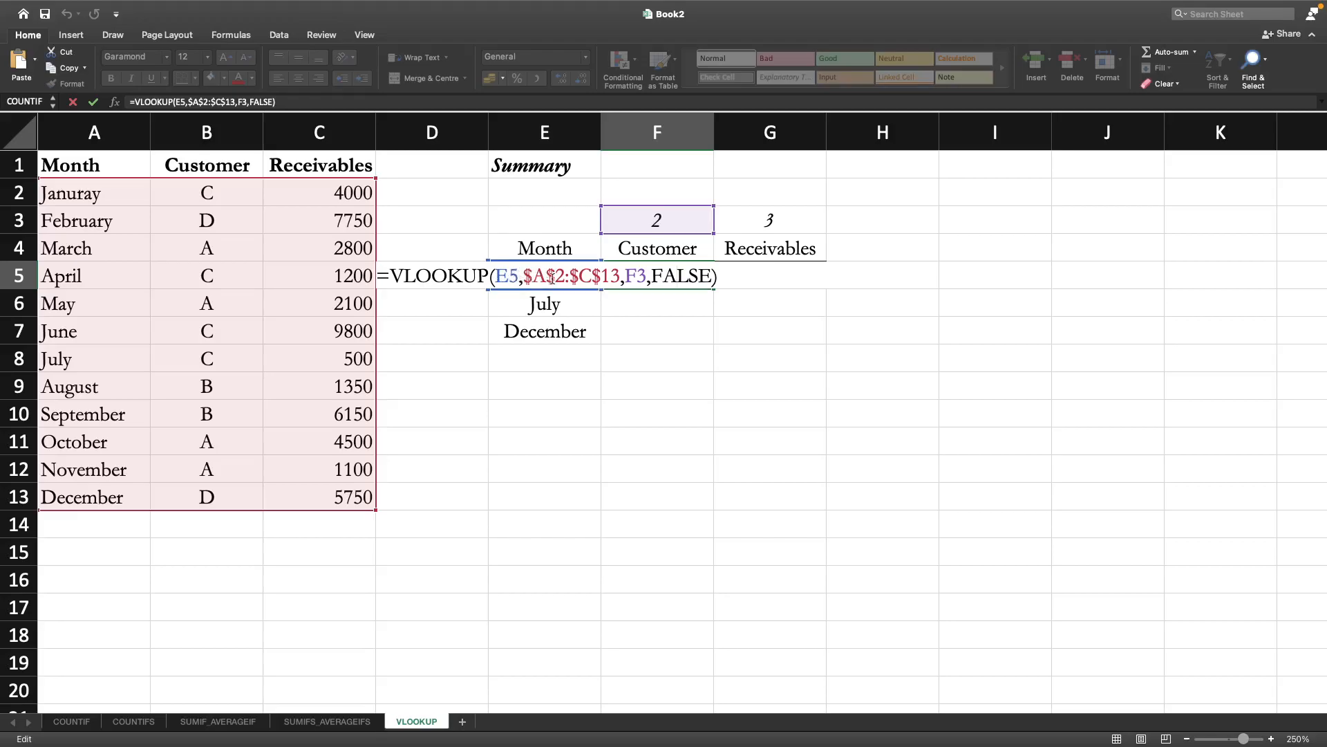
pyautogui.click(500, 276)
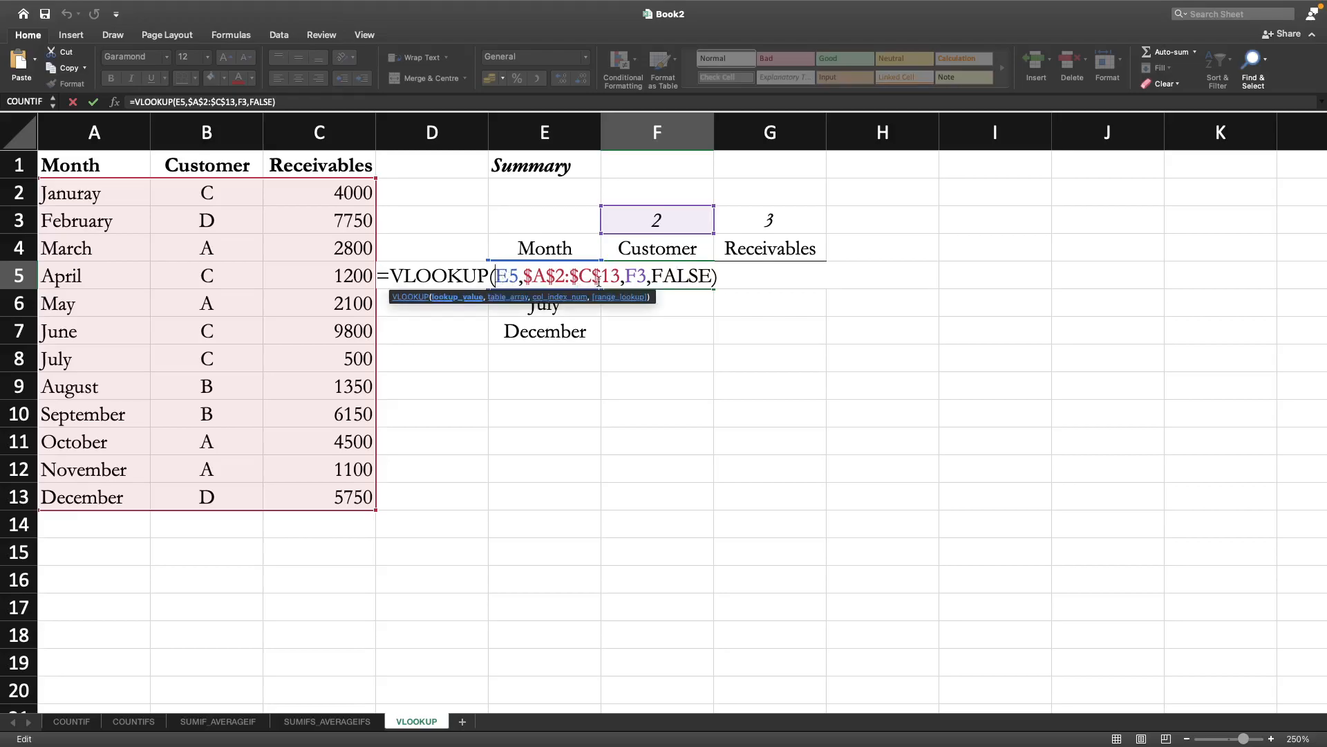
pyautogui.write('$')
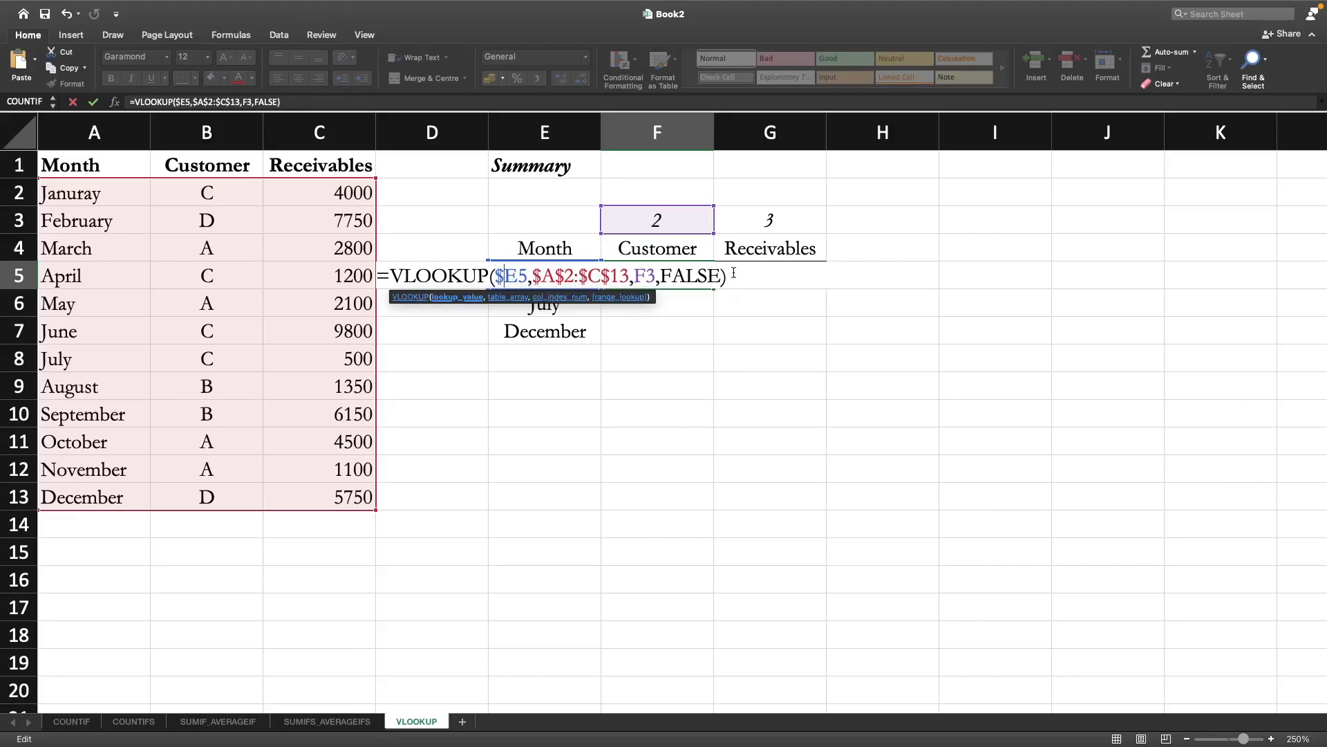
pyautogui.click(639, 273)
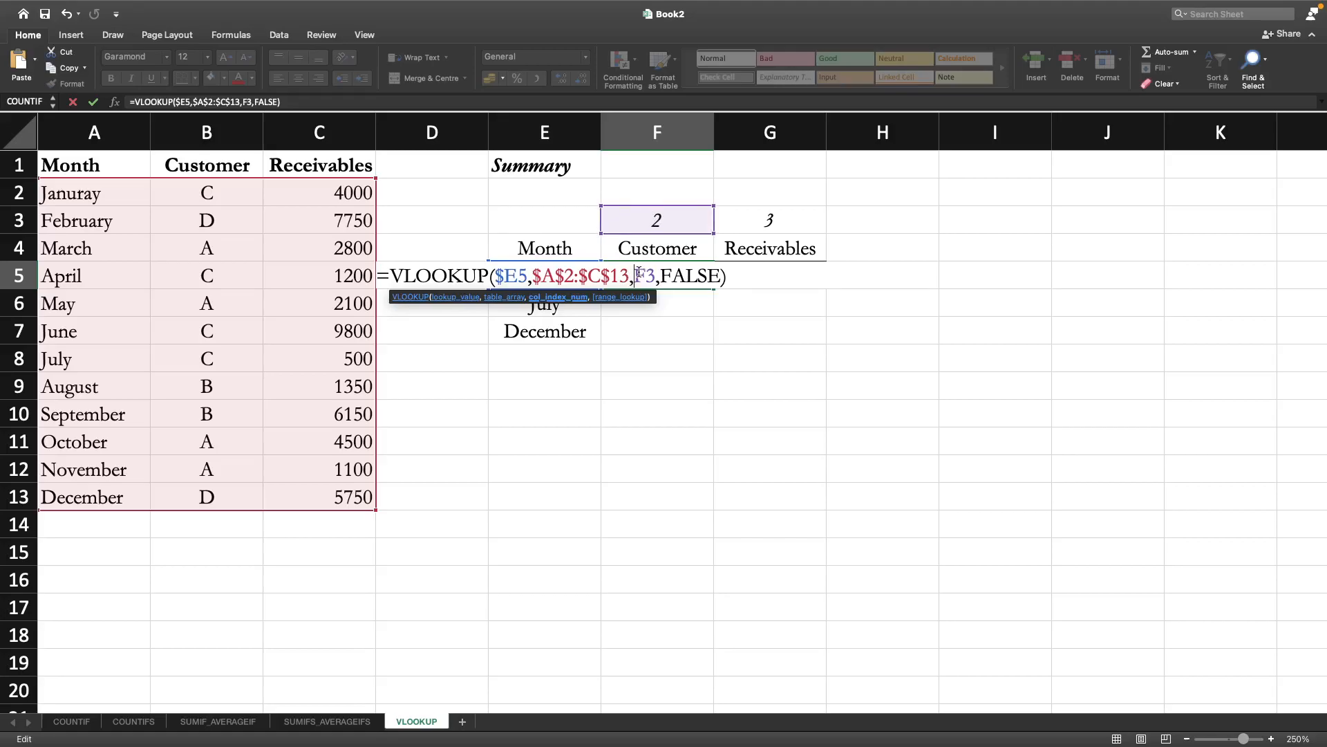
pyautogui.click(743, 277)
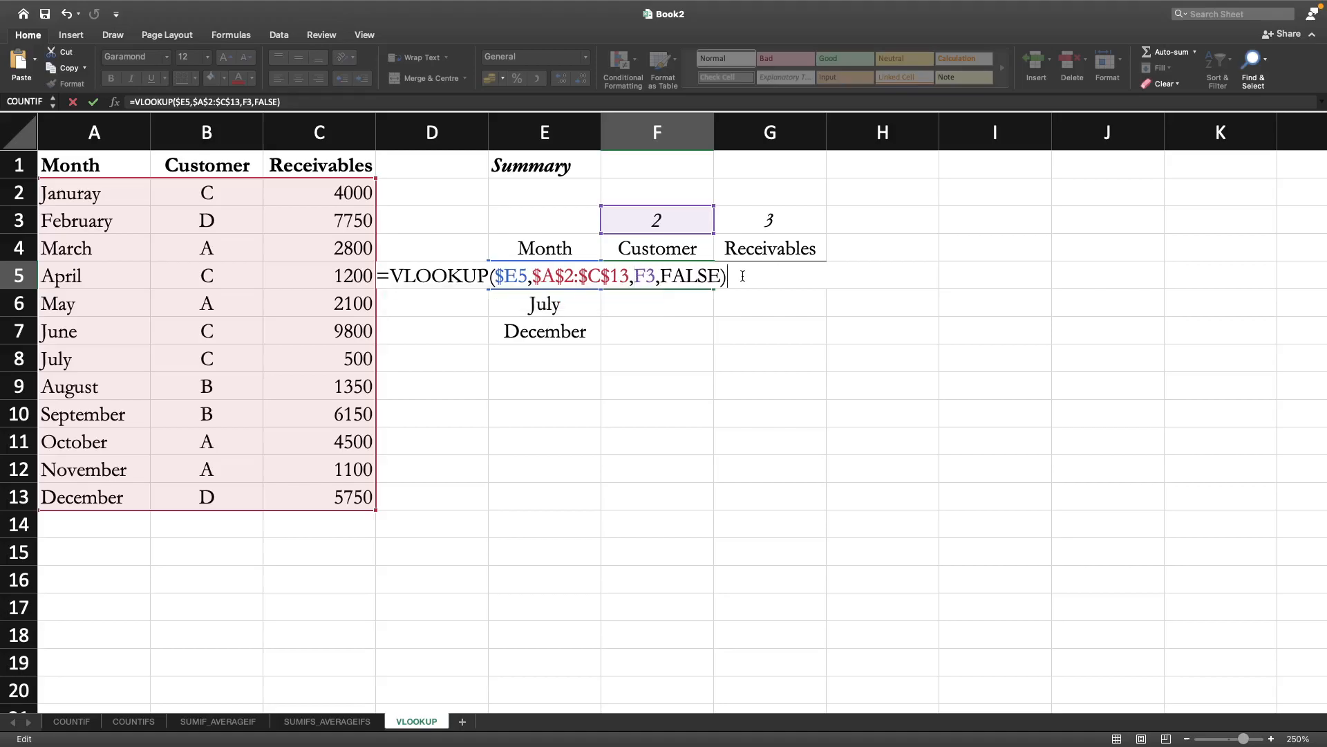
pyautogui.press('Return')
# - Copy the F5 formula across to cell G5 and check the copied formula's references against the April data
pyautogui.click(665, 280)
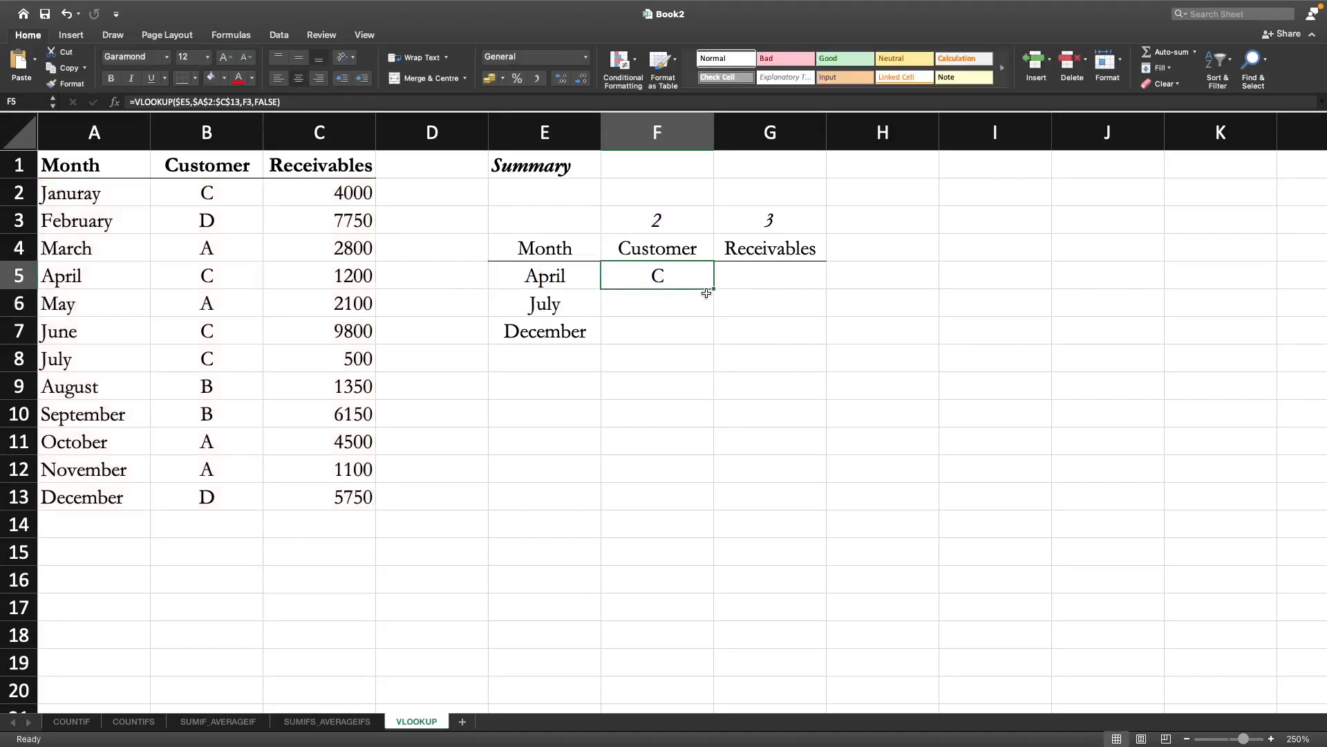
pyautogui.moveTo(706, 294); pyautogui.dragTo(795, 285)
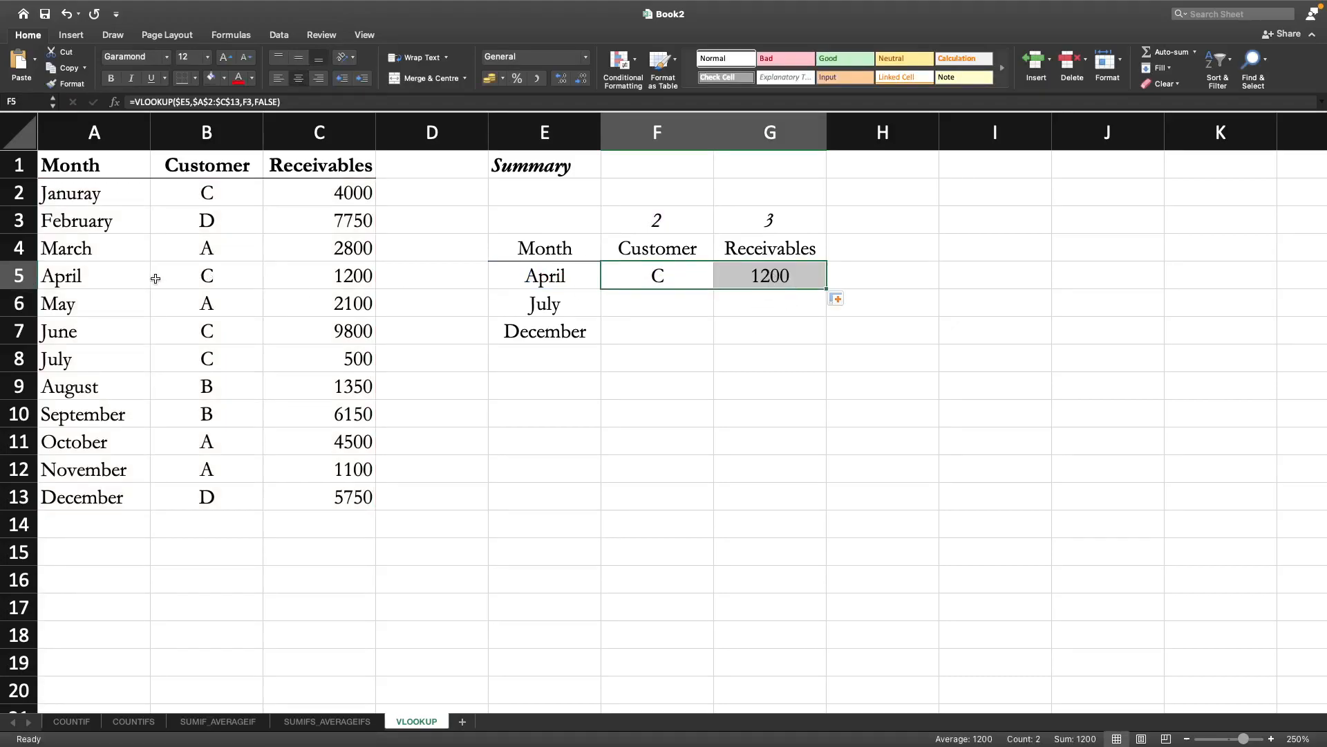
pyautogui.click(355, 271)
pyautogui.click(759, 277)
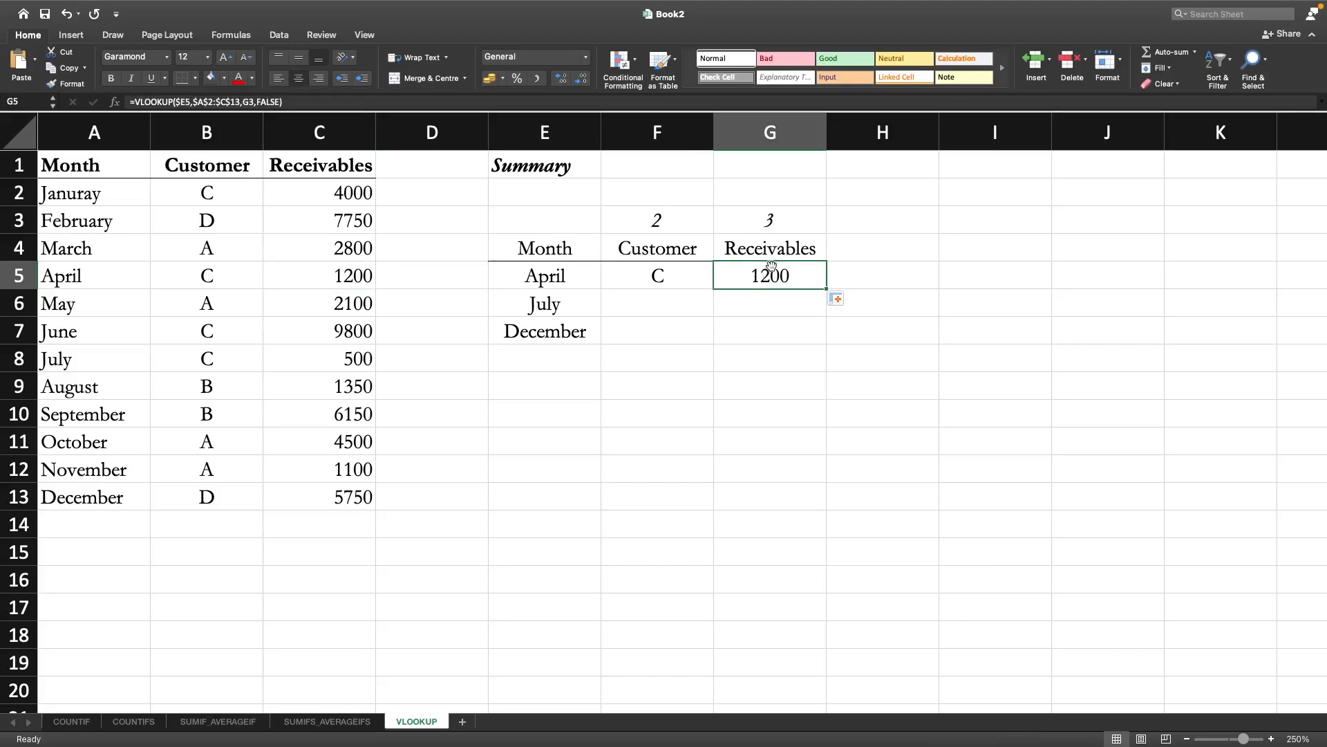
pyautogui.doubleClick(774, 273)
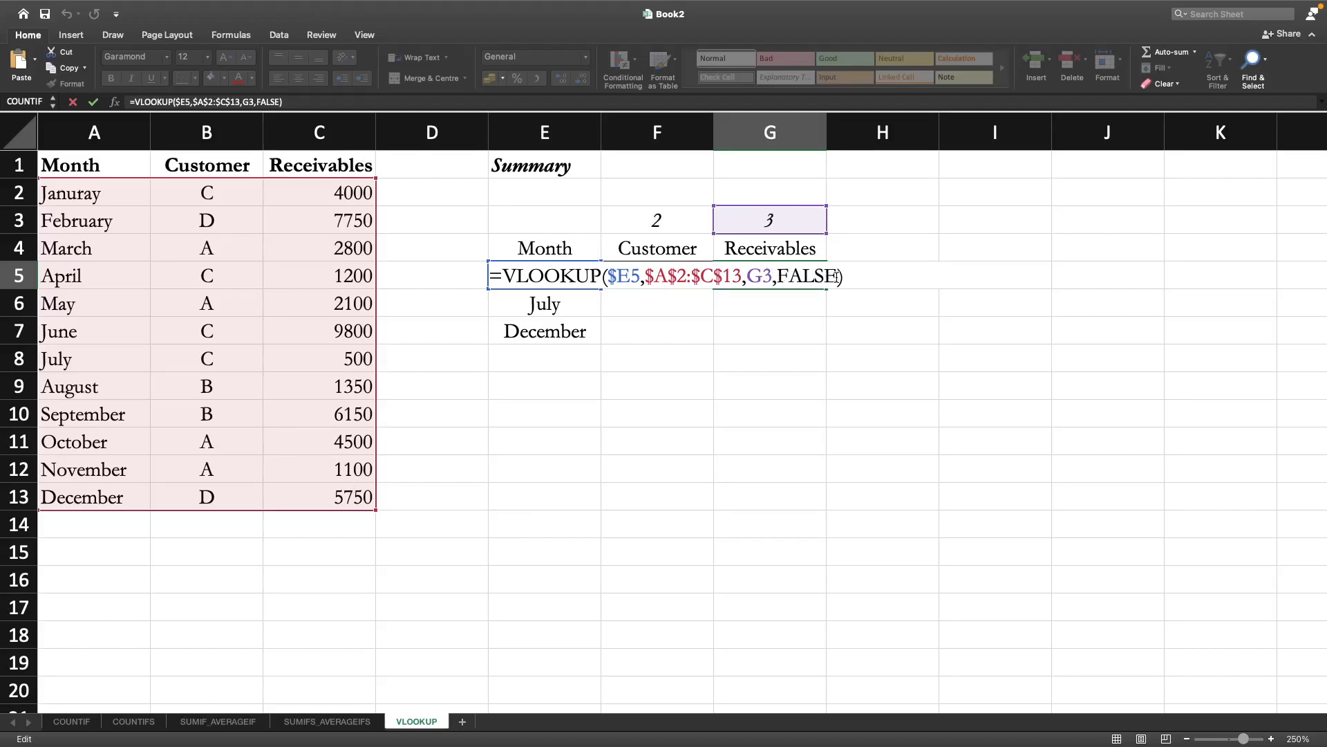
pyautogui.press('Return')
# - Lock the row of the column index reference in the F5 formula so that it reads F$3
pyautogui.click(662, 276)
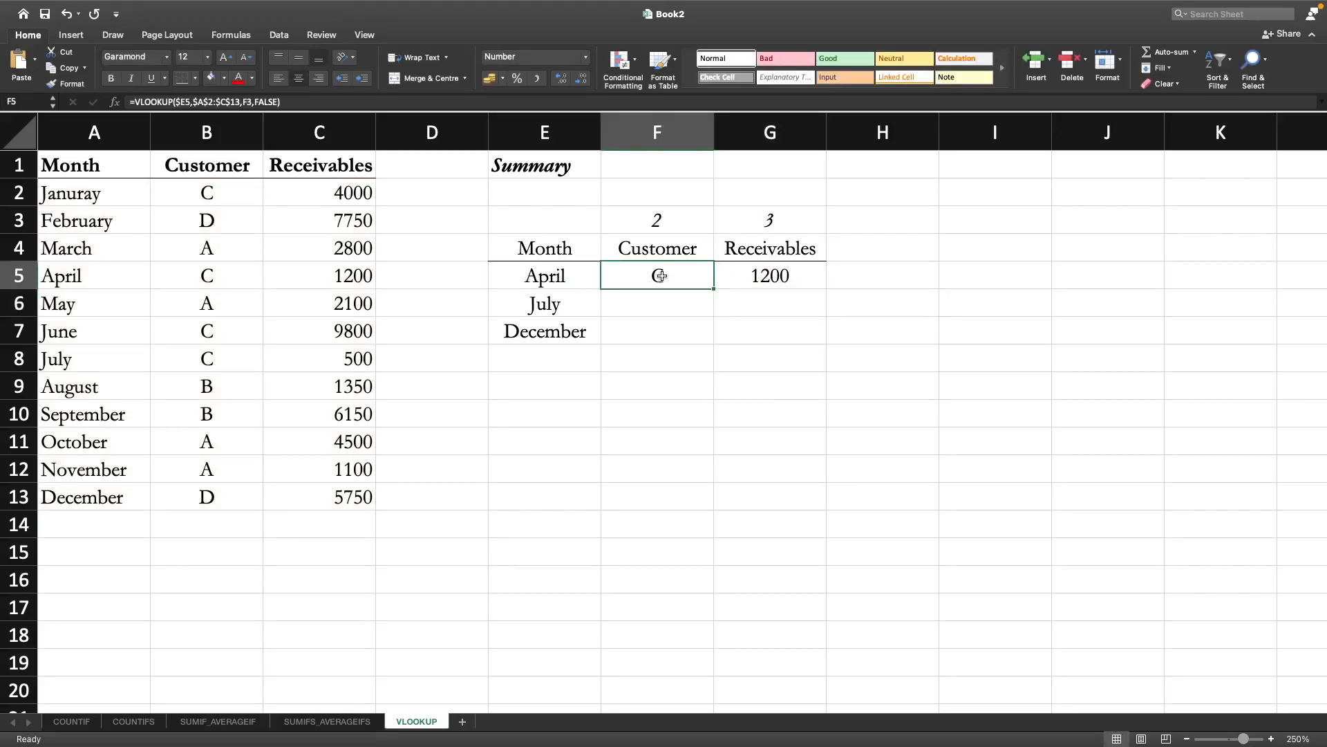
pyautogui.click(695, 325)
pyautogui.moveTo(674, 280); pyautogui.dragTo(725, 277)
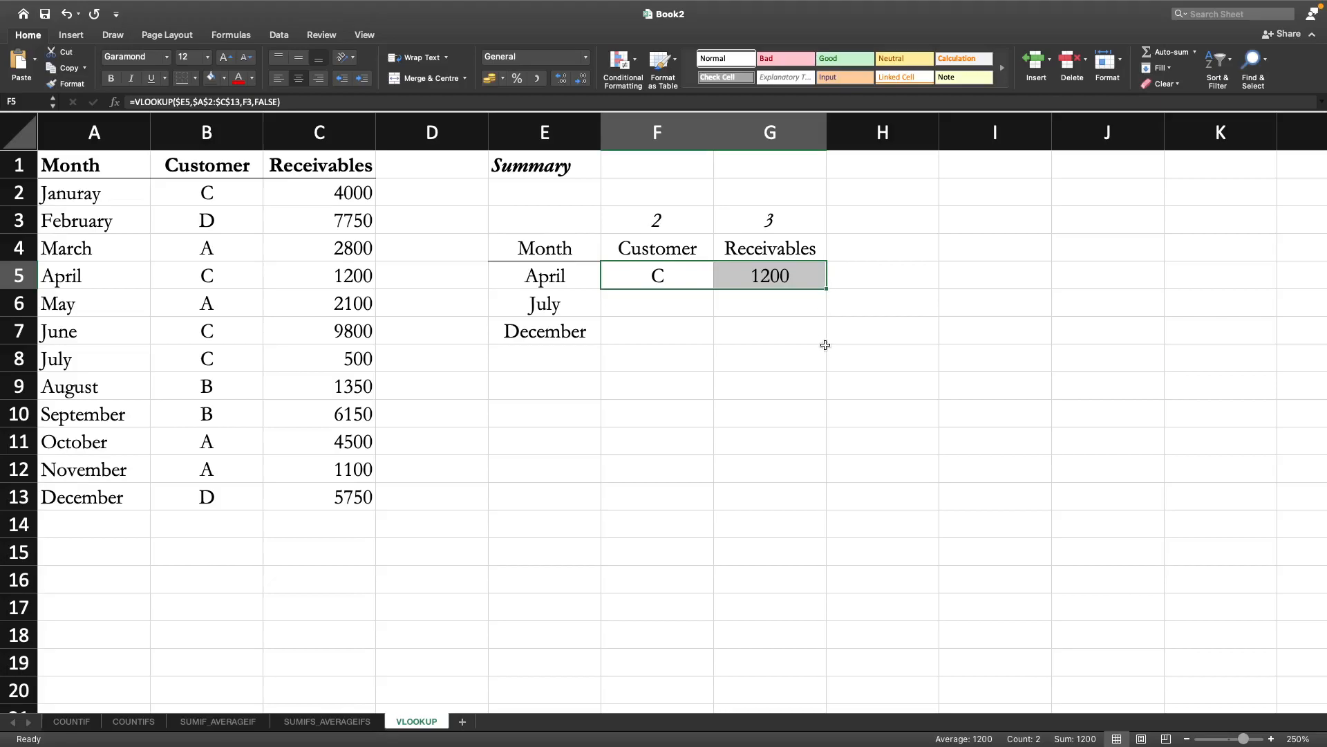
pyautogui.doubleClick(683, 275)
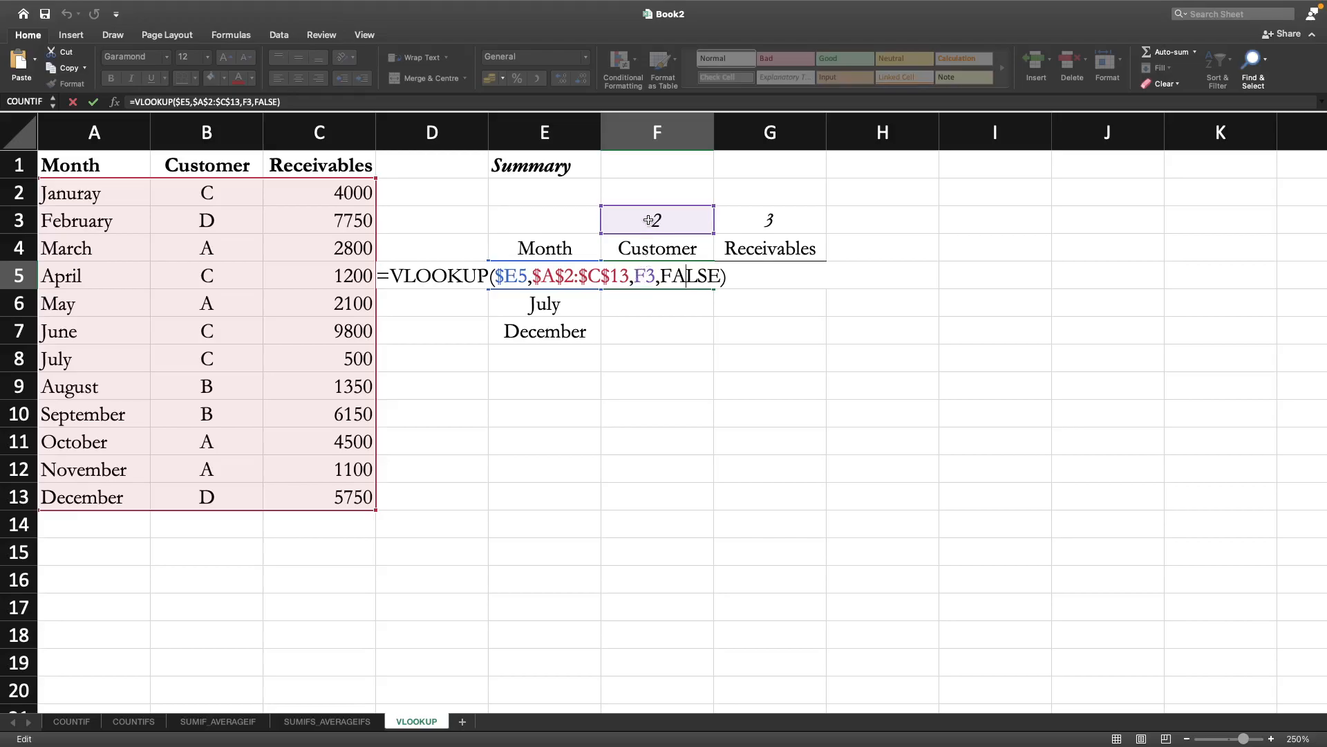
pyautogui.click(647, 276)
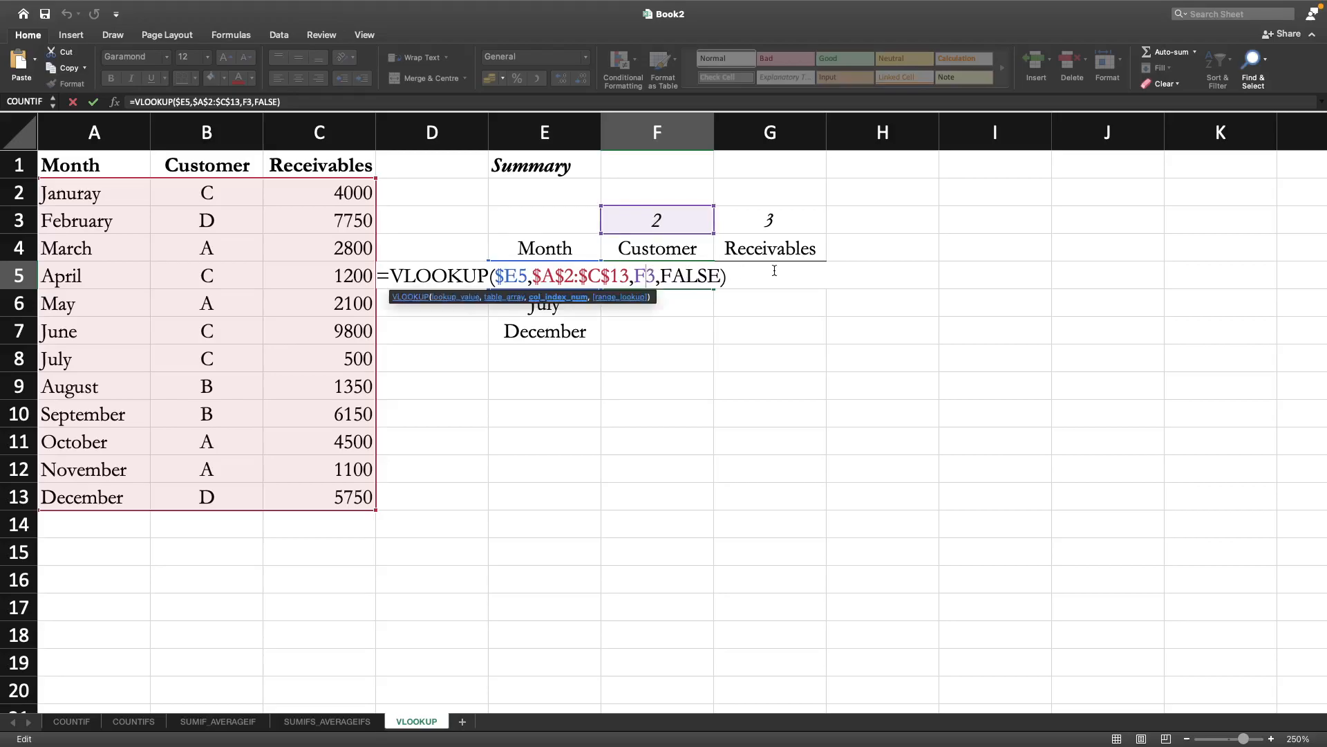
pyautogui.write('$')
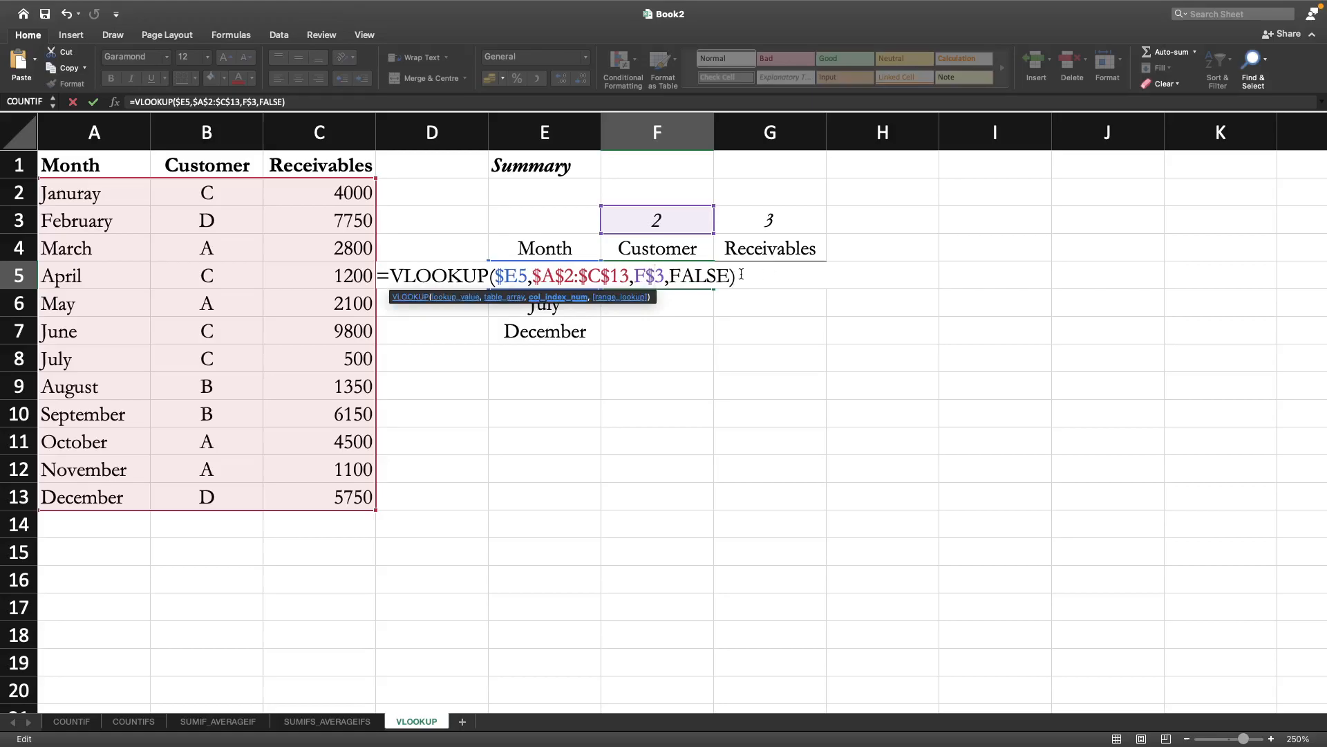
pyautogui.press('Return')
# - Clear the previously copied formula from the April receivables cell G5
pyautogui.click(690, 273)
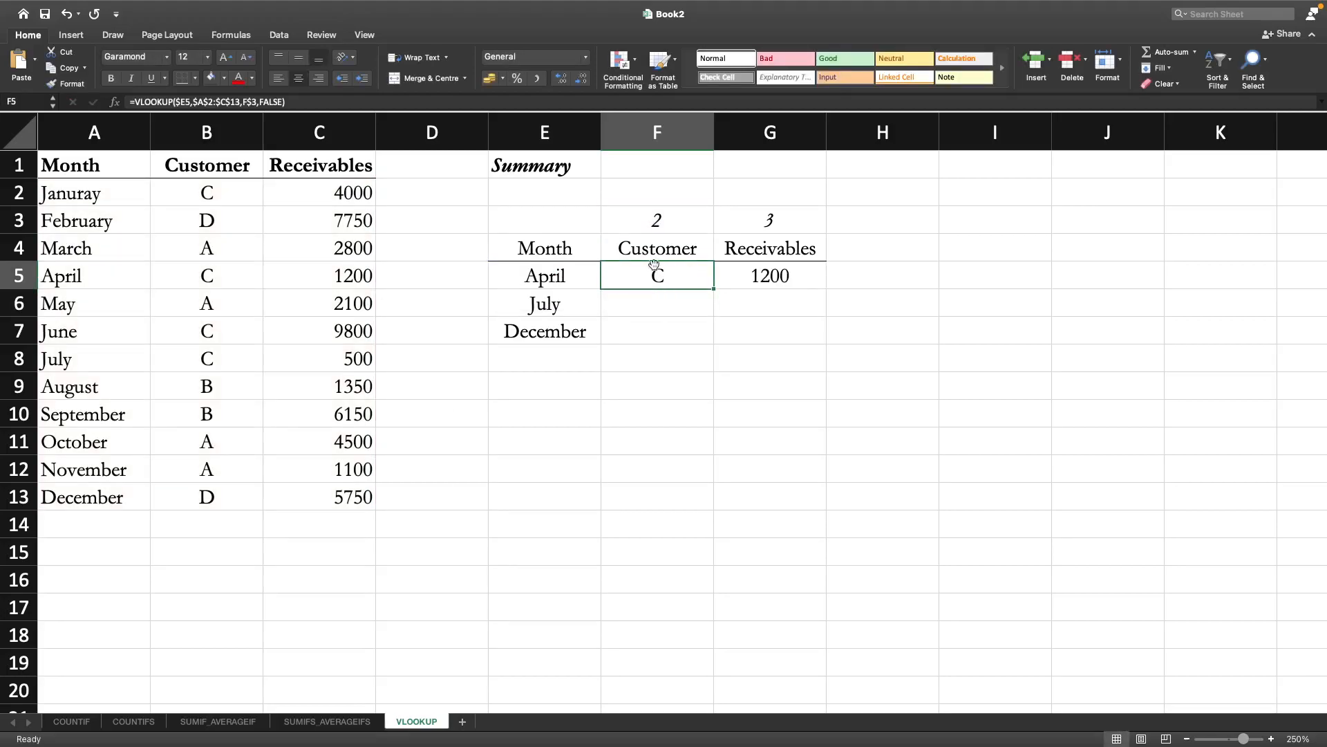
pyautogui.click(780, 274)
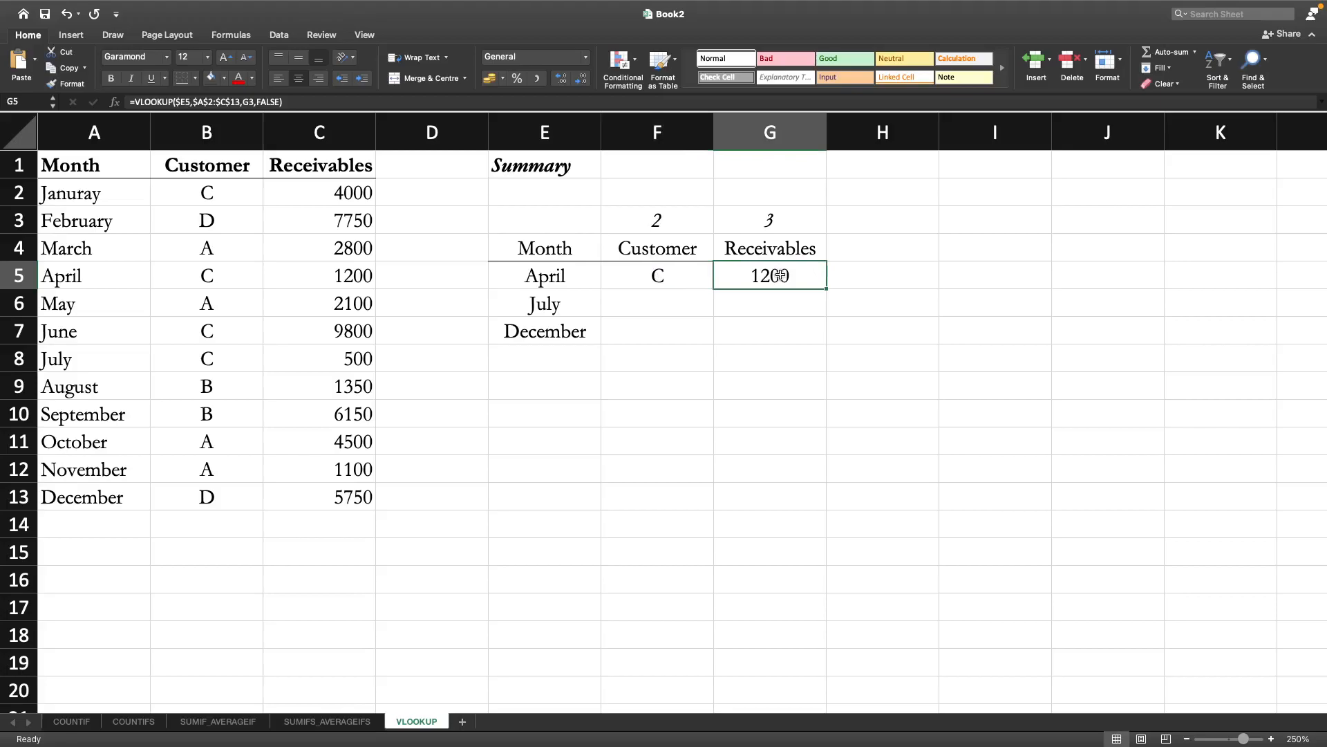
pyautogui.press('Delete')
pyautogui.click(665, 323)
# - Fill the F5 formula across the summary range F5:G7 and compare the December row with the source data
pyautogui.click(664, 272)
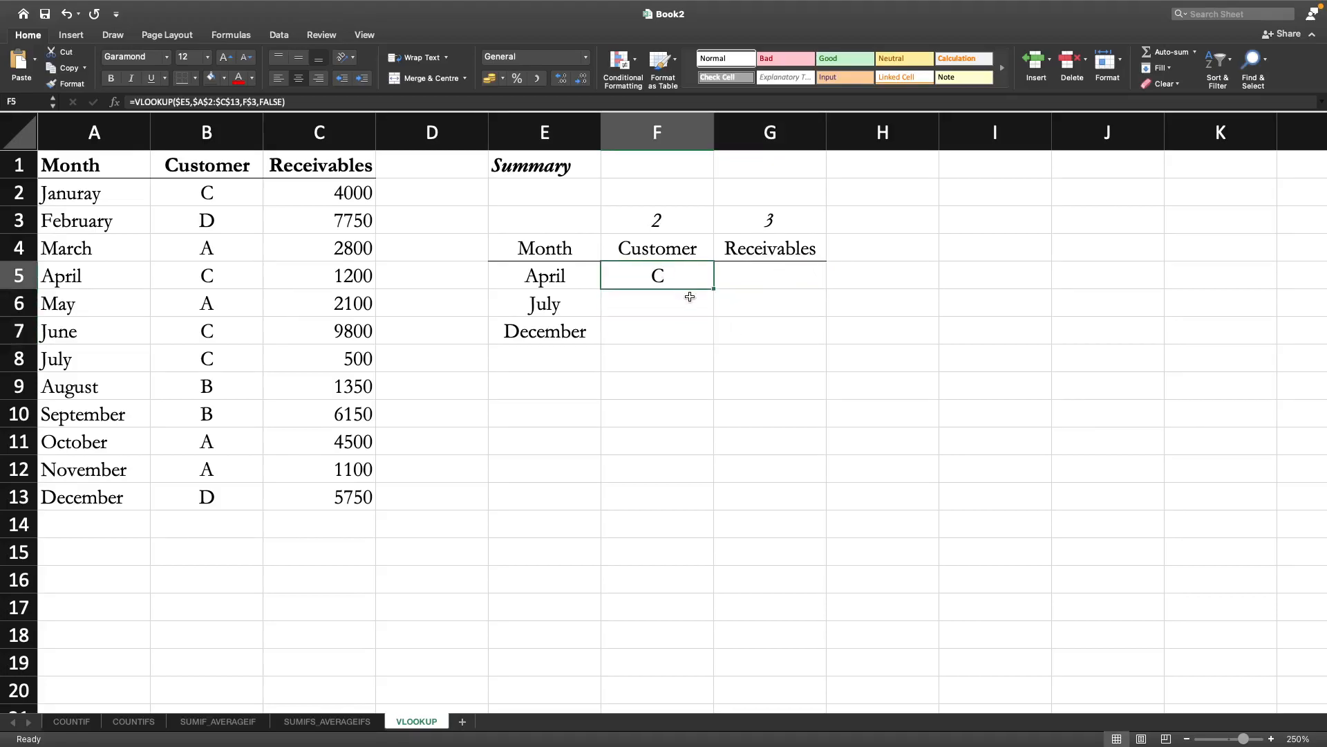
pyautogui.moveTo(714, 293); pyautogui.dragTo(825, 343)
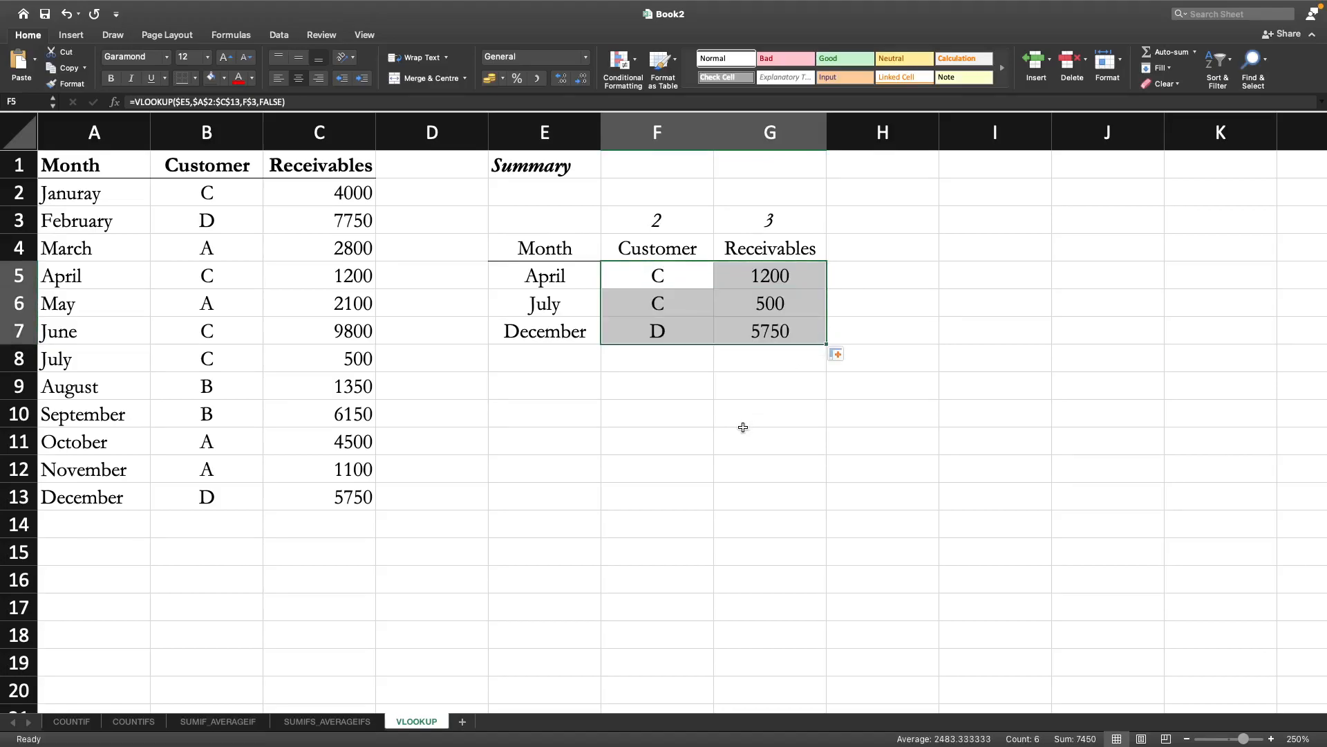
pyautogui.click(536, 339)
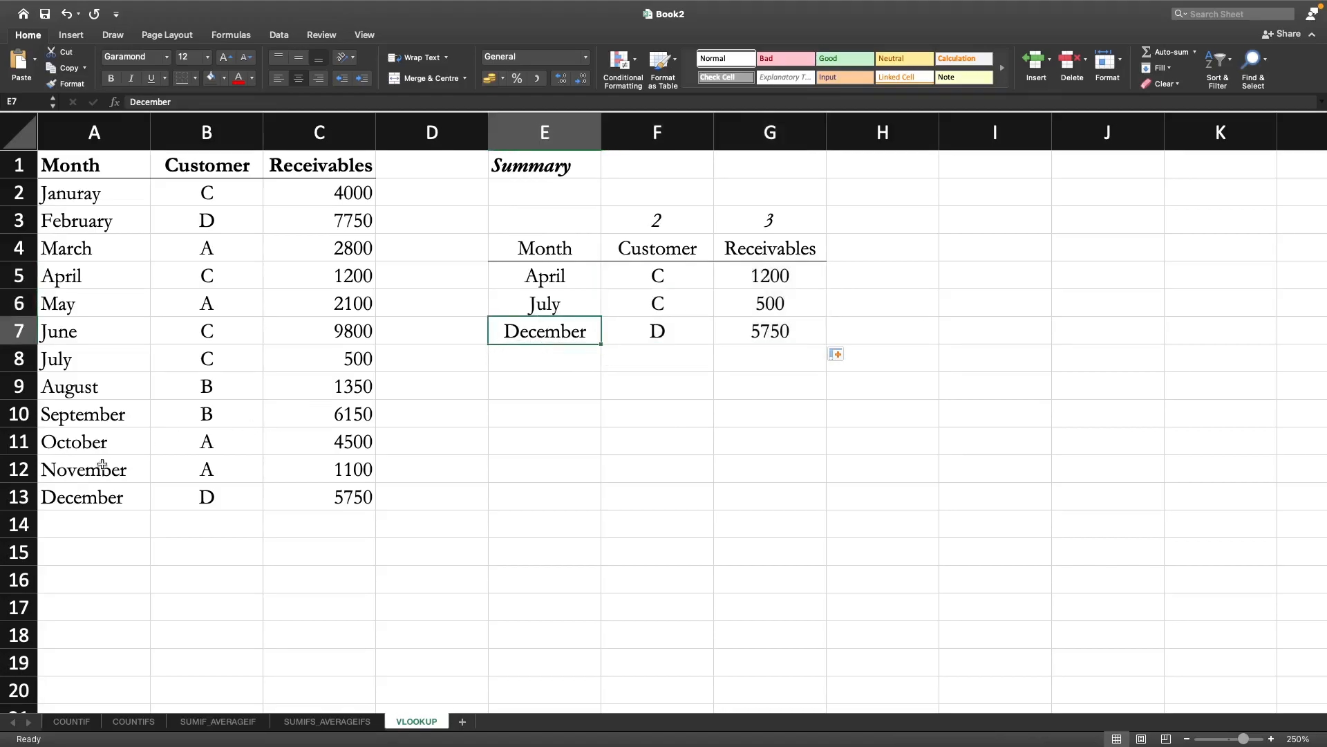
pyautogui.click(213, 501)
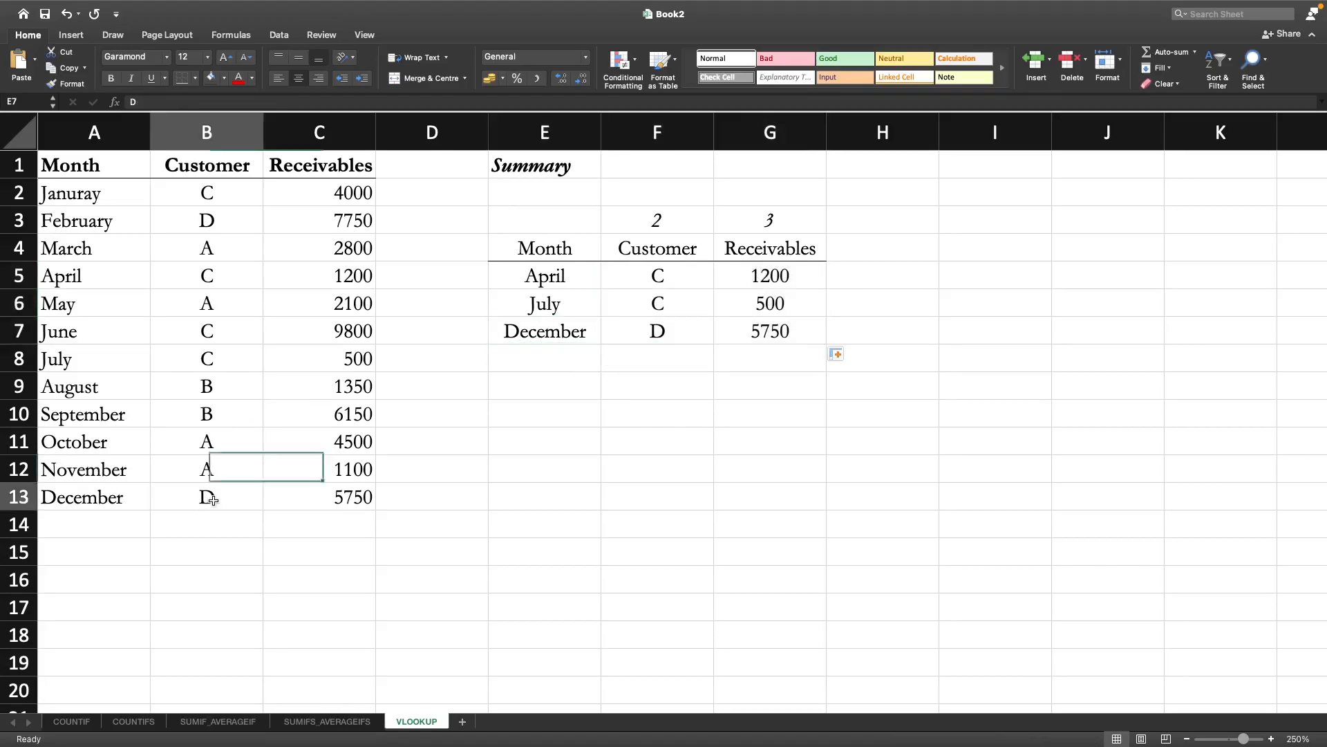
pyautogui.click(349, 501)
pyautogui.click(760, 332)
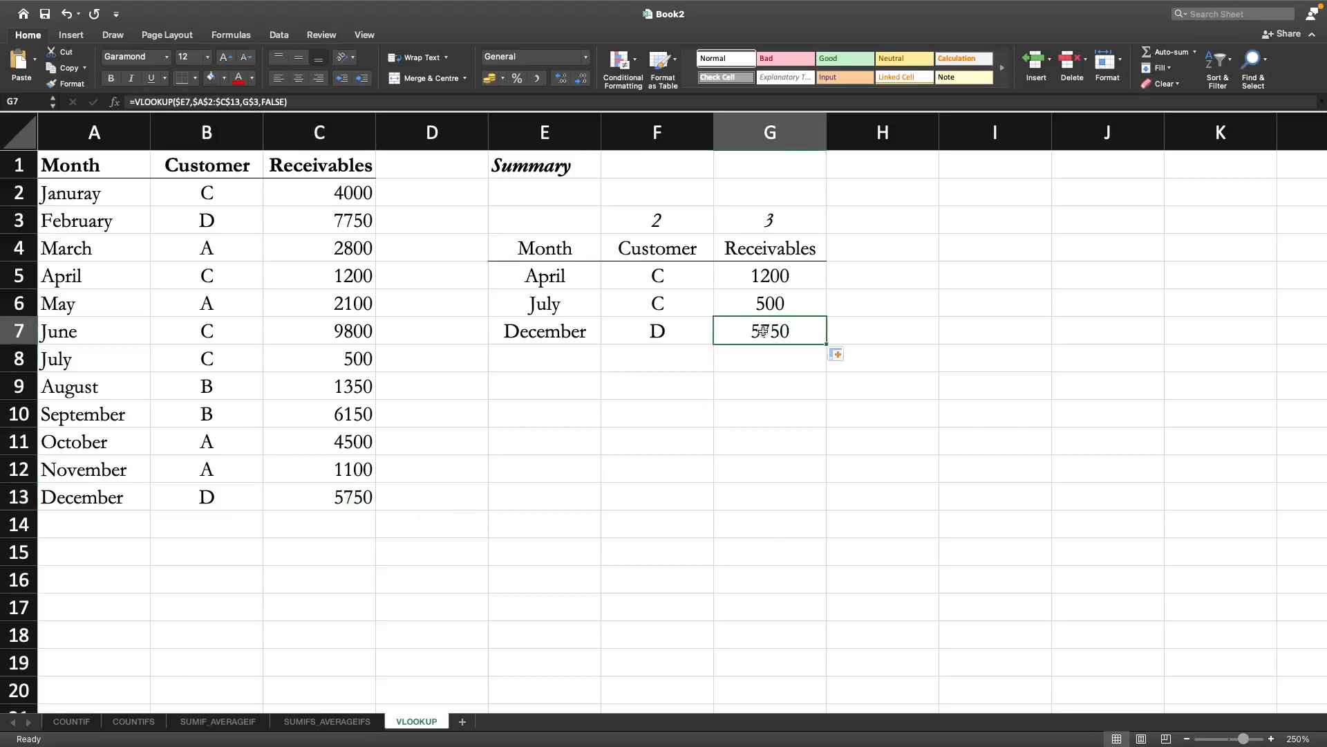